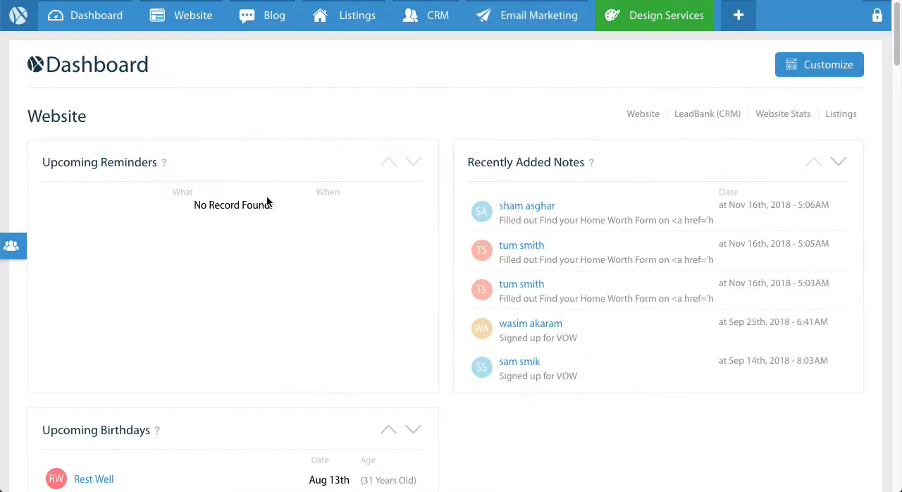
In the PageManager, start a new sub page placed under Featured Condos and name it Example Condo.
mouse_move(188, 22)
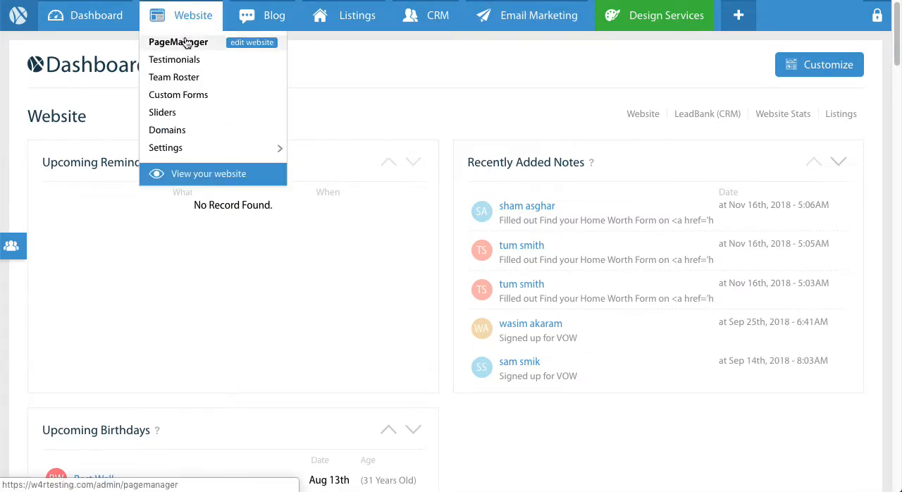
left_click(186, 44)
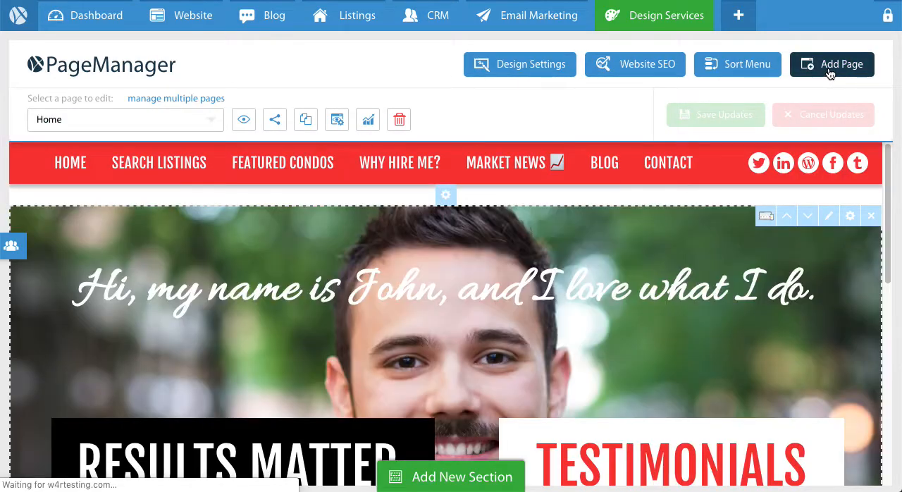
left_click(830, 70)
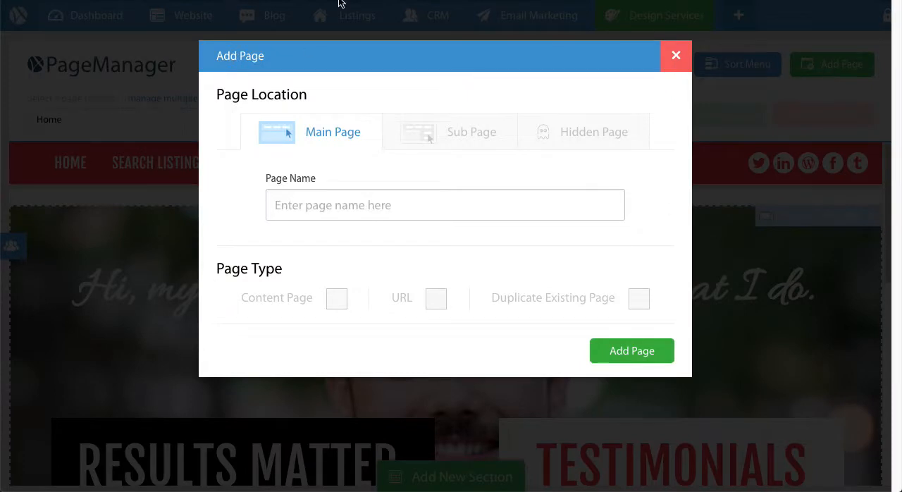
left_click(459, 148)
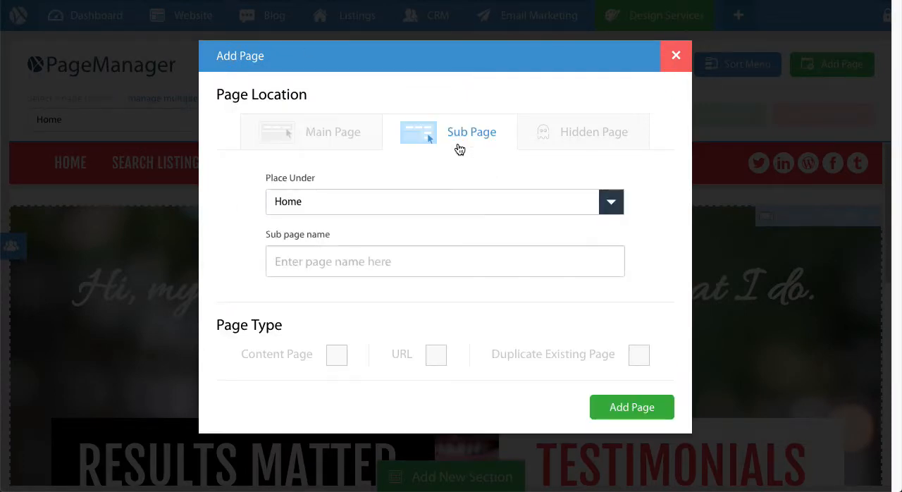
left_click(384, 208)
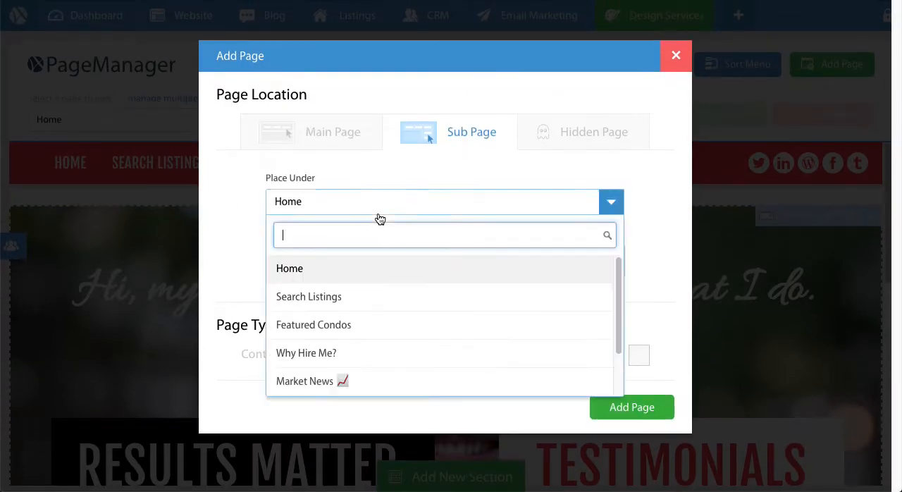
left_click(340, 337)
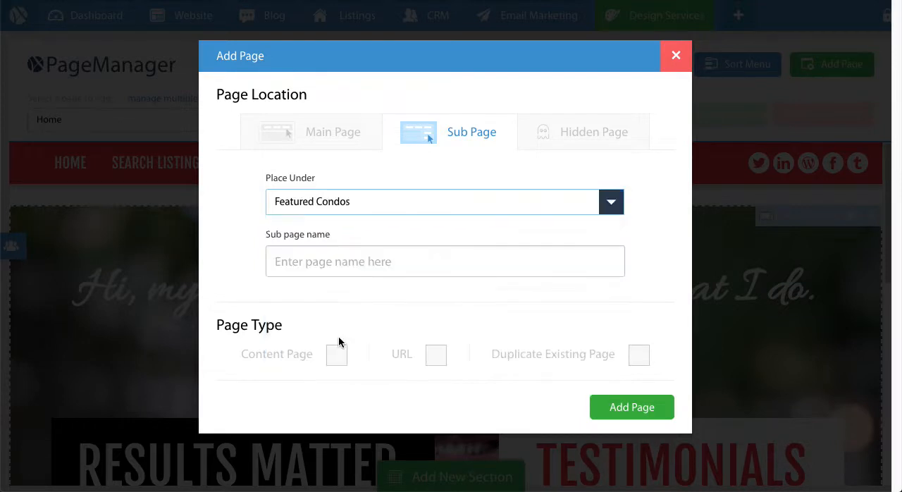
left_click(386, 278)
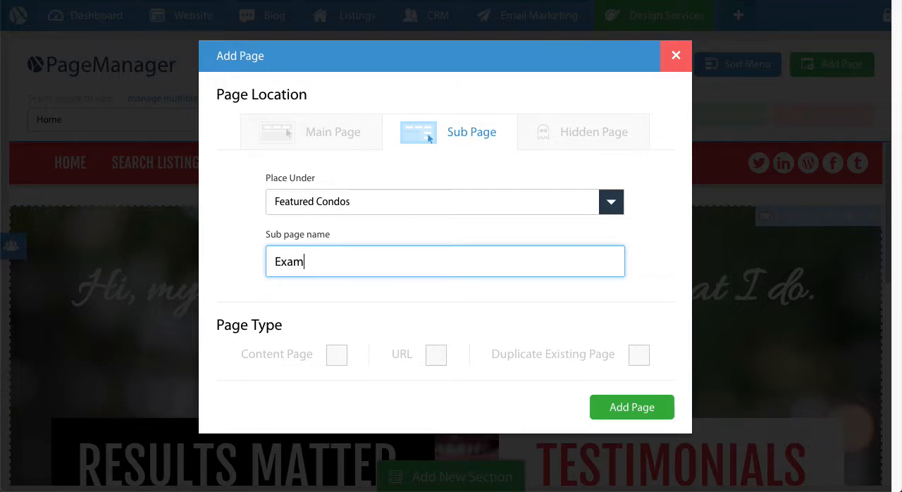
type("le Condo")
Make Example Condo a content page with its prefilled URL and meta details, and add it to the website.
left_click(330, 354)
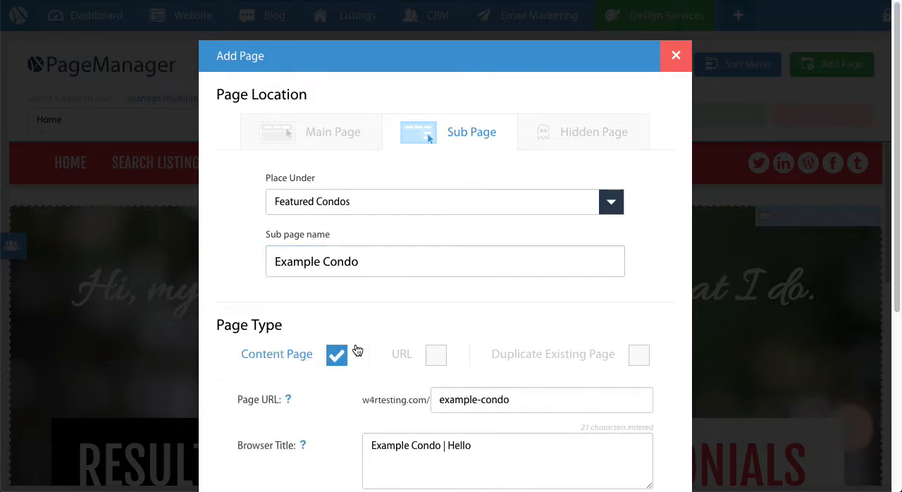
scroll(357, 350, "down", 4)
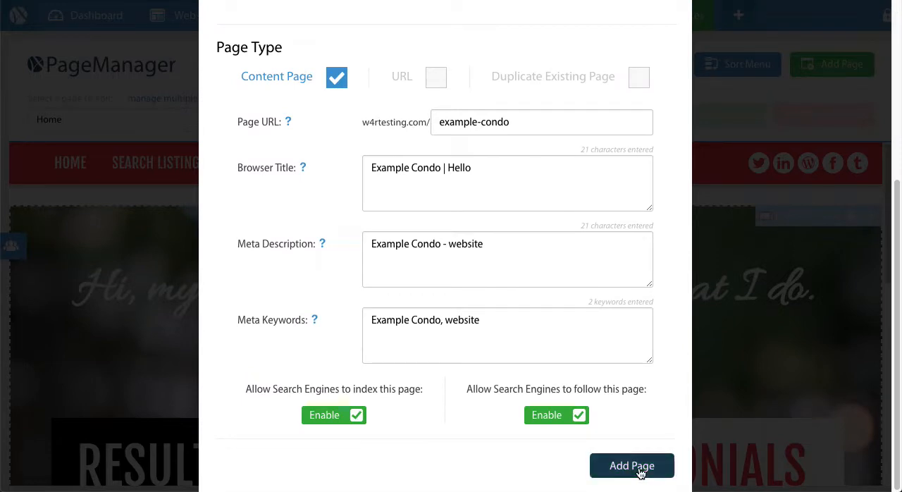
left_click_drag(519, 120, 391, 115)
left_click(461, 200)
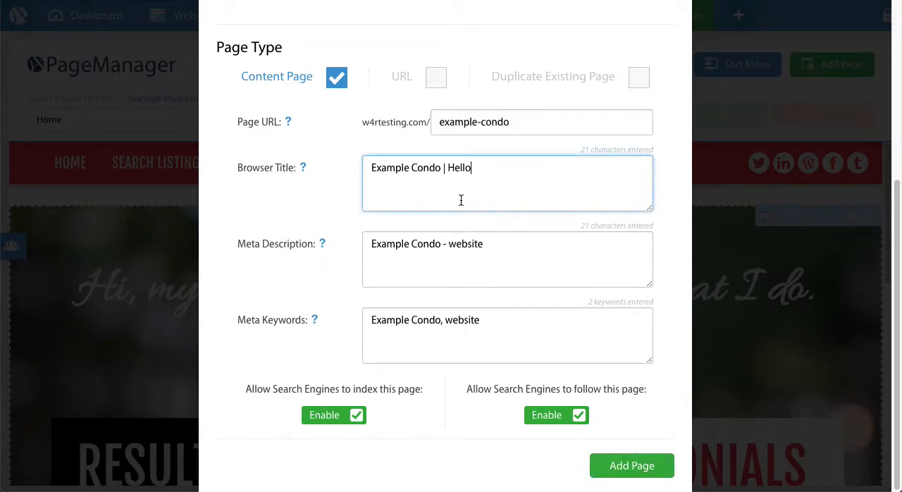
left_click(415, 258)
left_click(415, 314)
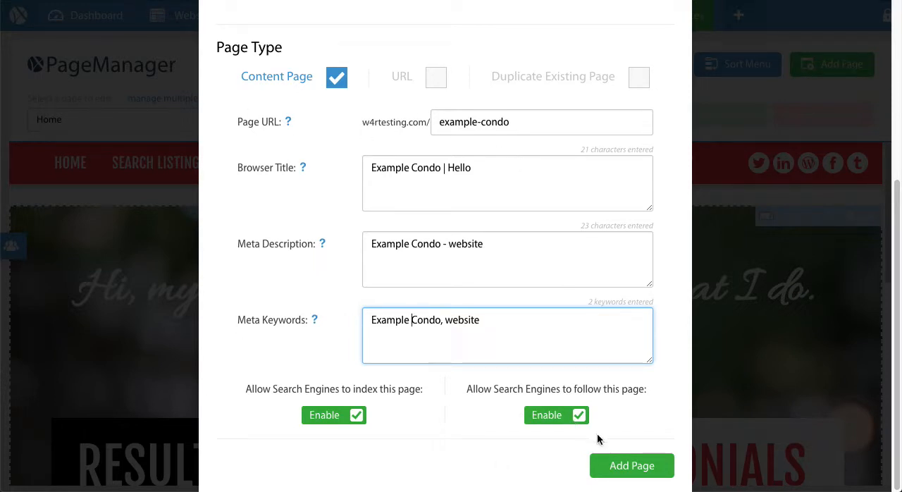
left_click(605, 460)
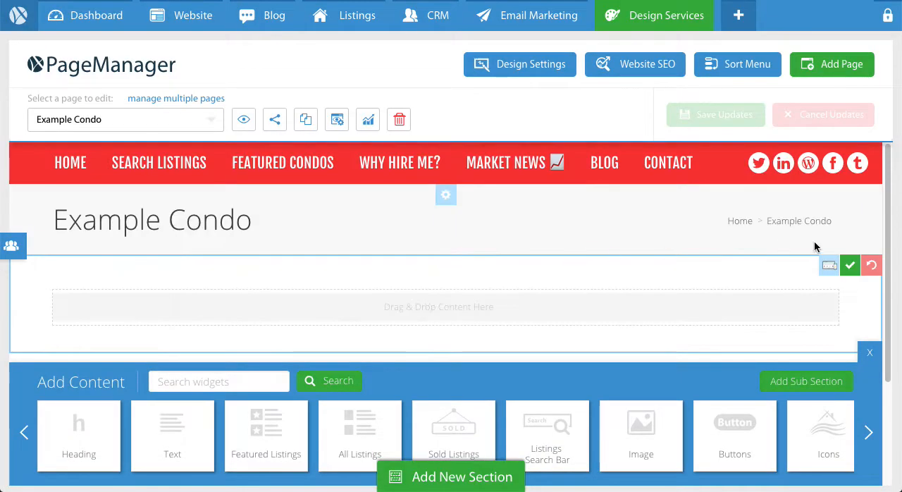
Finish editing the empty section and turn off the page title in the page settings.
left_click(850, 265)
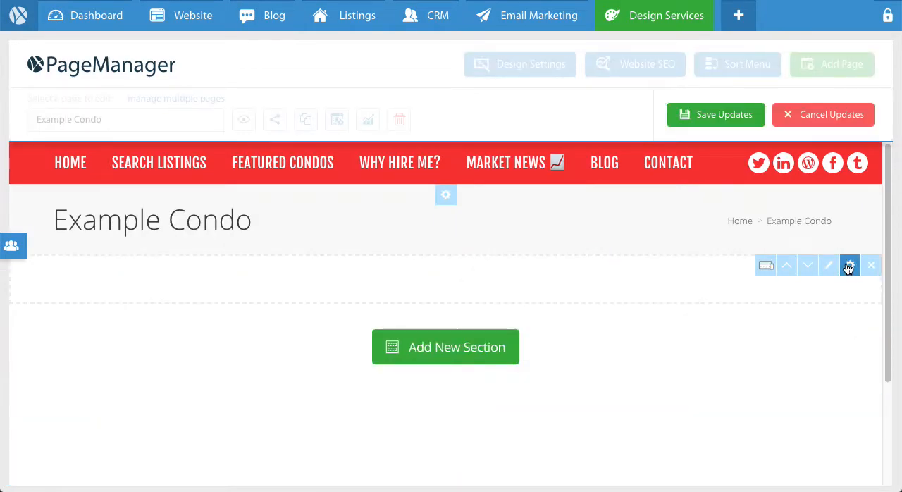
left_click_drag(69, 219, 213, 229)
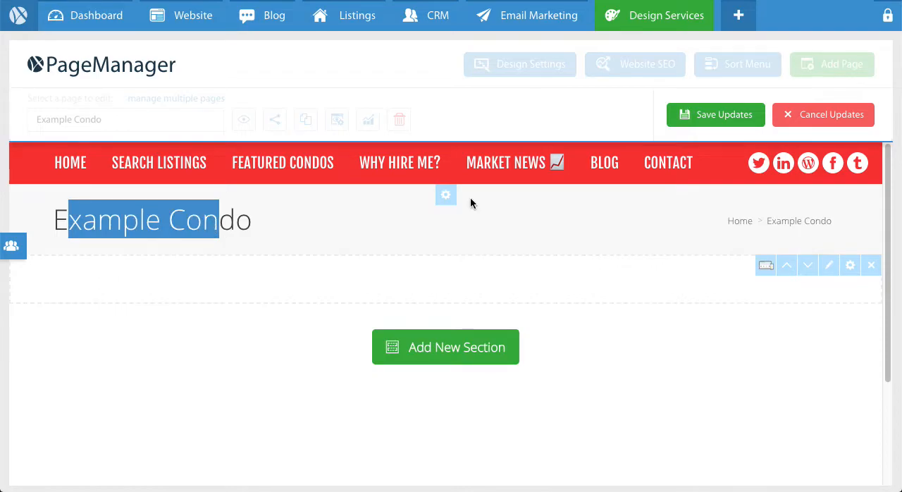
left_click(451, 206)
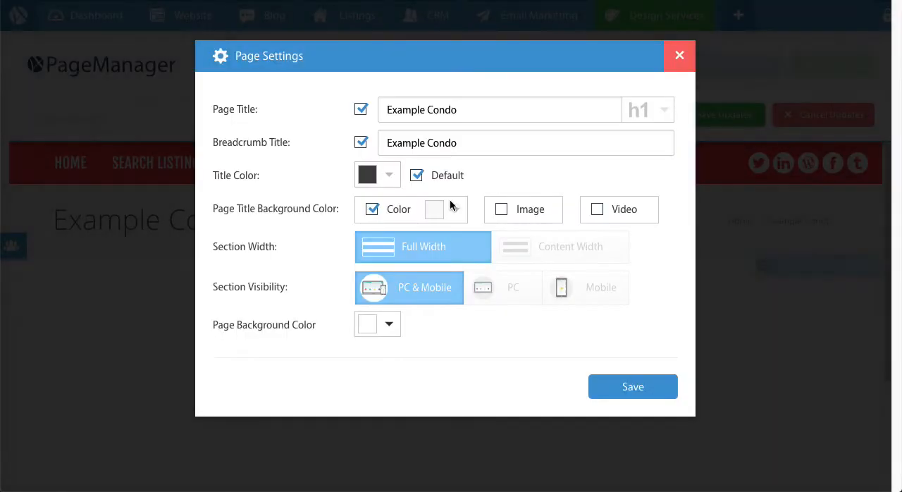
left_click(362, 110)
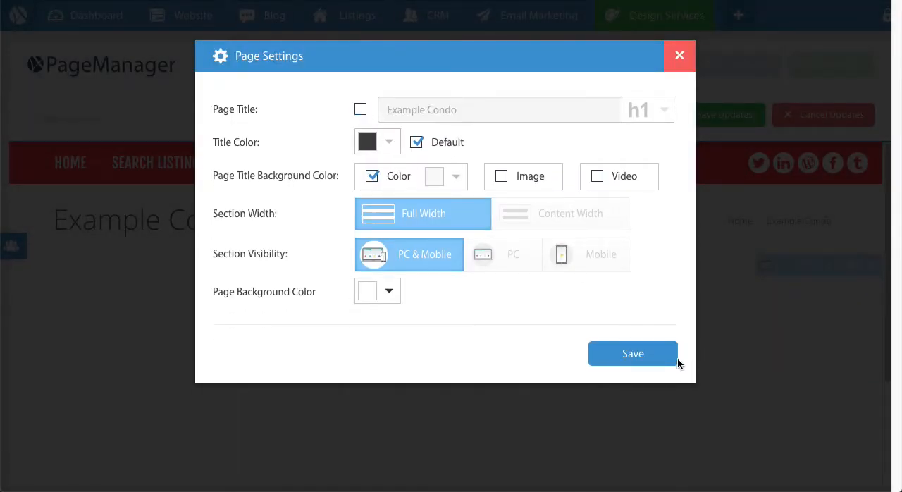
left_click(645, 361)
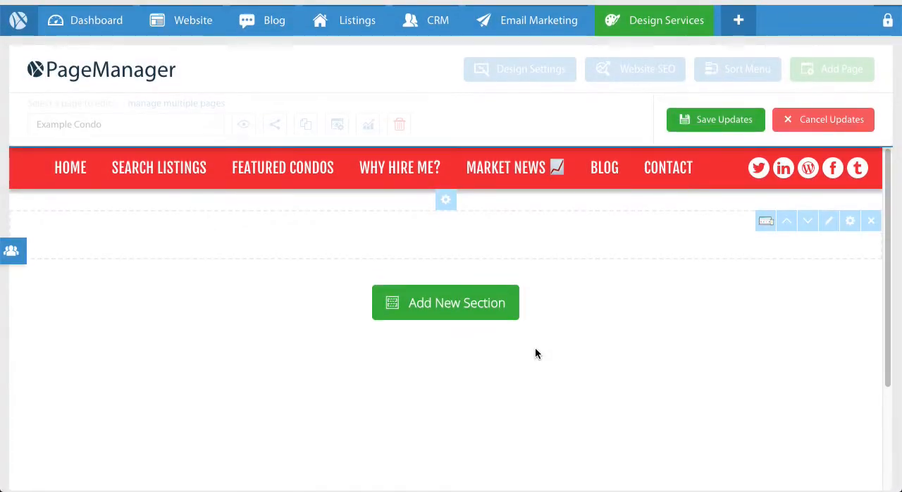
Set the empty section's background to an image and upload Condo-Example.jpeg from Downloads.
left_click(853, 223)
left_click(218, 224)
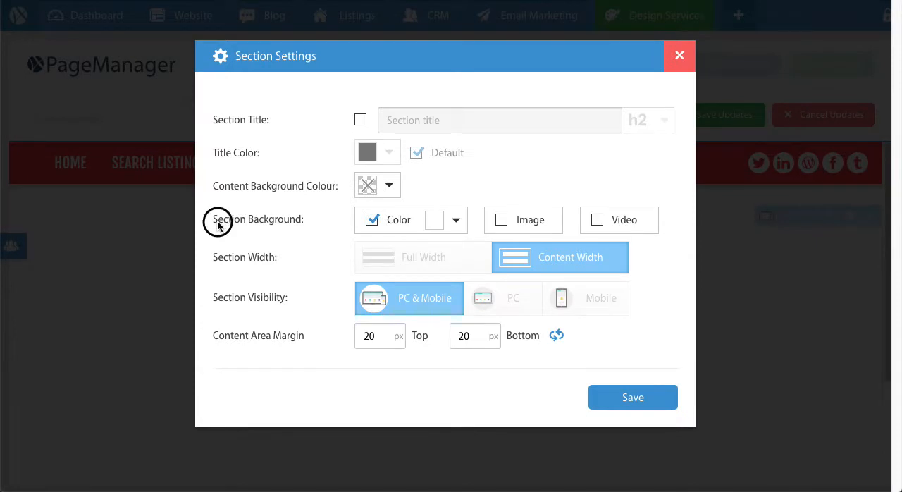
left_click_drag(218, 223, 283, 221)
left_click(284, 222)
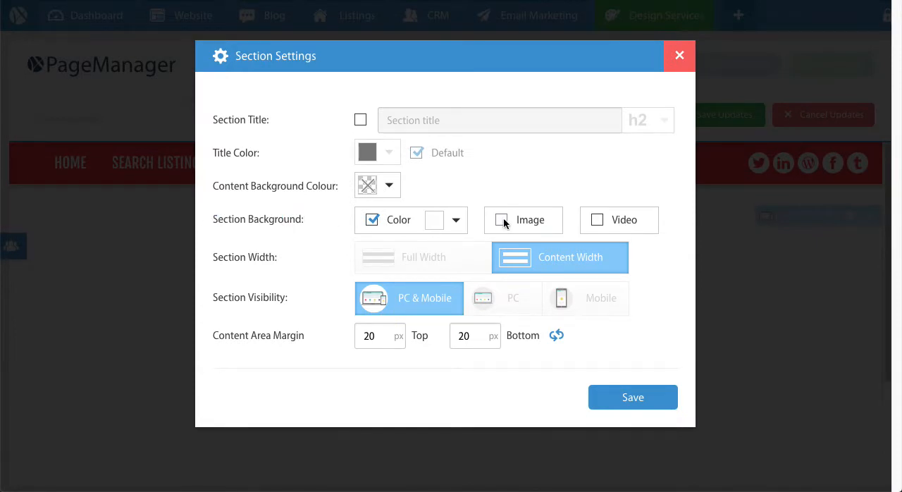
left_click(503, 220)
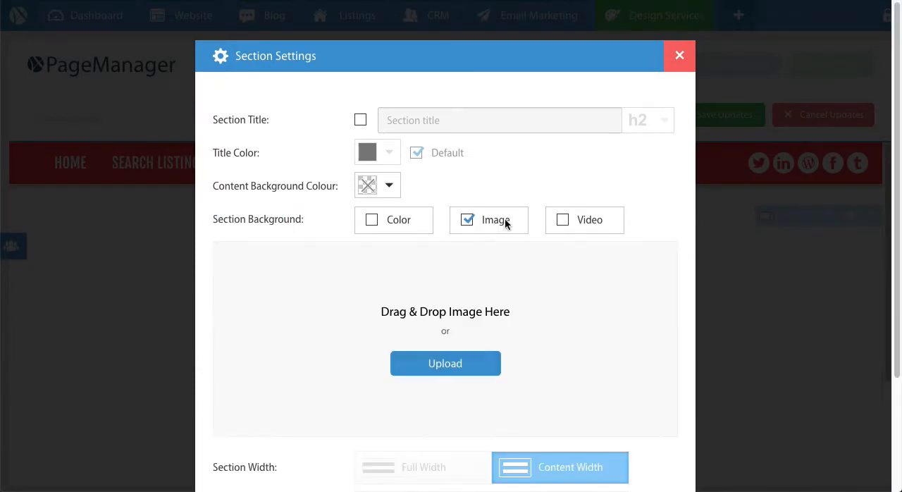
left_click(442, 364)
scroll(379, 171, "down", 1)
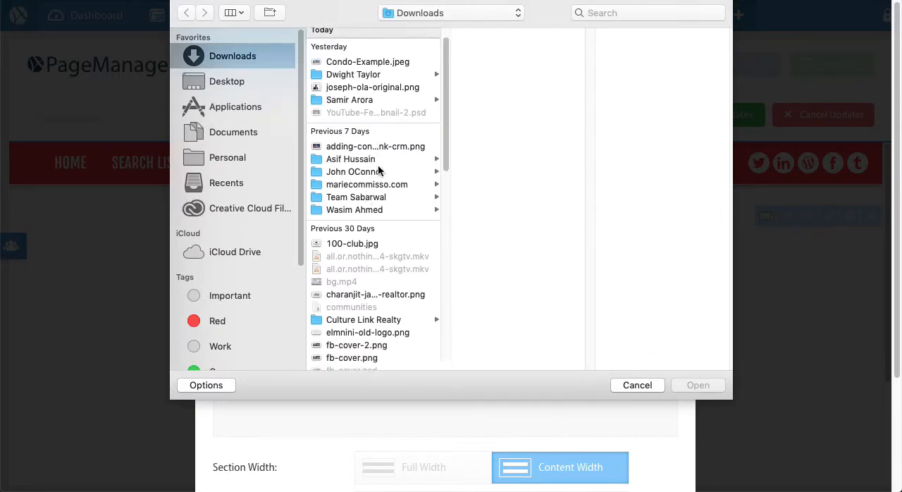
scroll(378, 171, "down", 10)
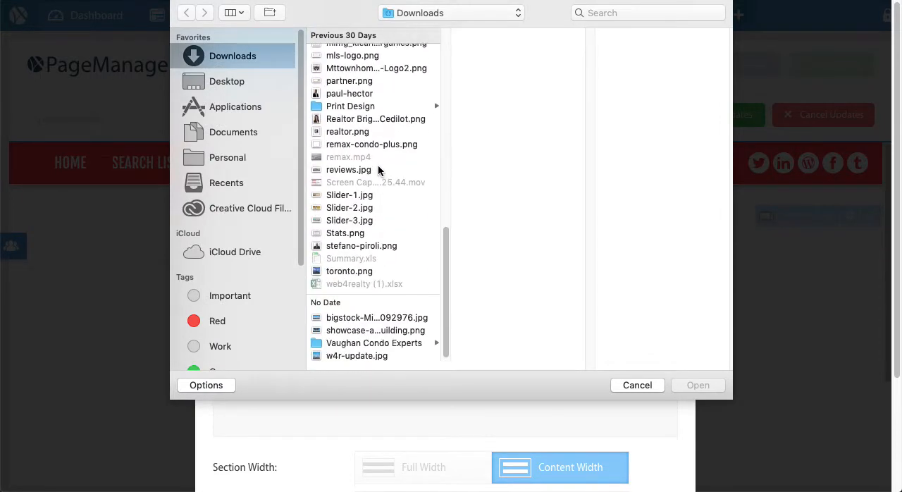
scroll(387, 264, "up", 15)
left_click(369, 84)
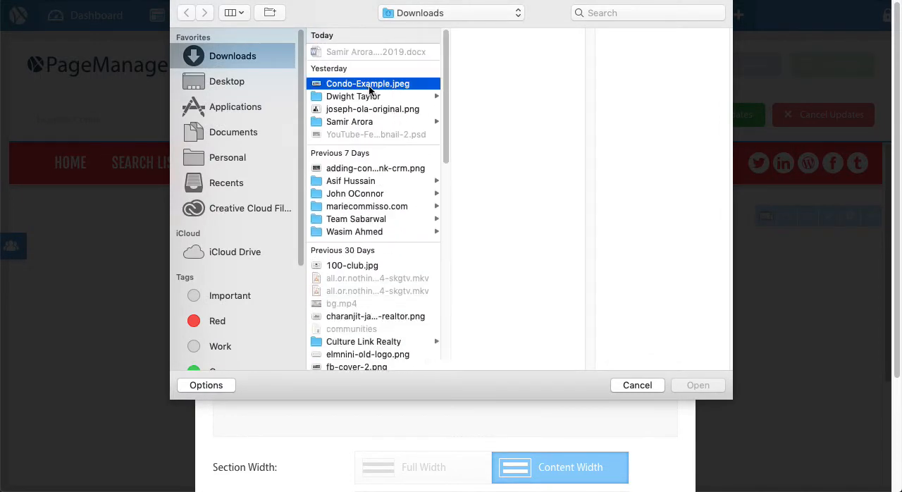
double_click(369, 84)
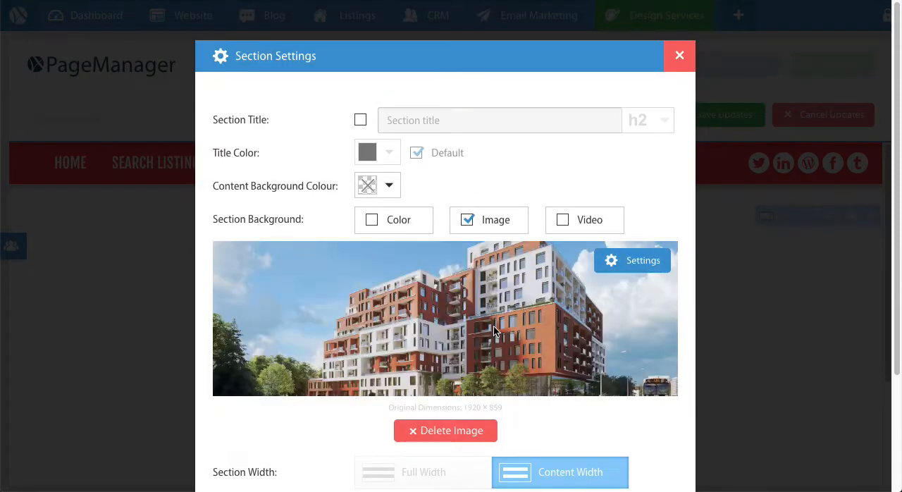
Set the color behind the background image to black and the image opacity to 30%.
scroll(494, 325, "down", 1)
left_click(644, 242)
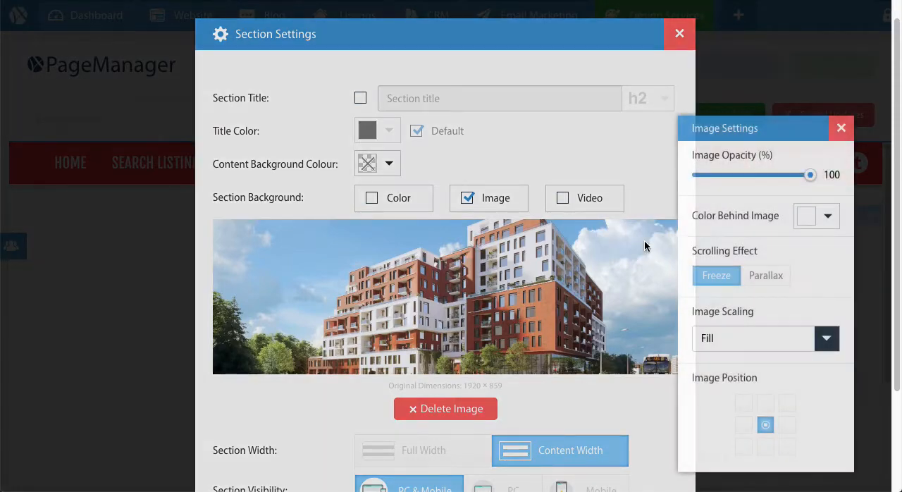
scroll(797, 210, "down", 1)
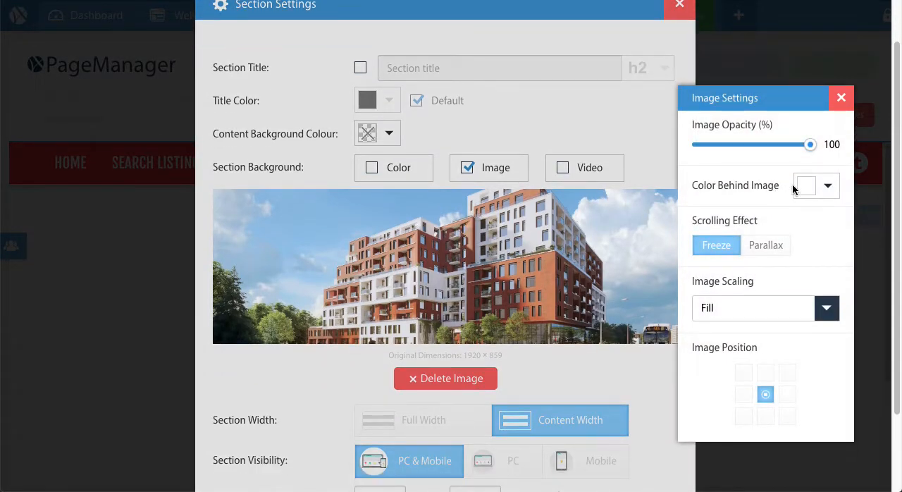
left_click(806, 187)
left_click(653, 210)
left_click_drag(806, 146, 725, 153)
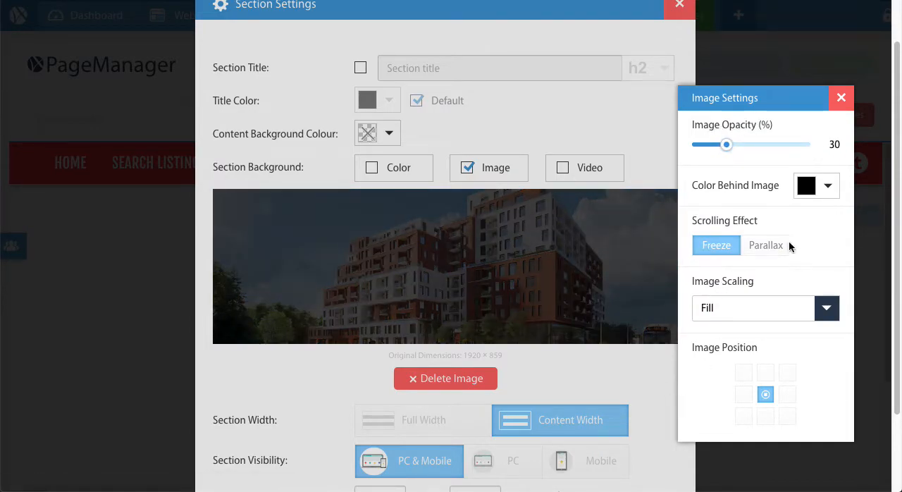
Set the background image's scrolling effect to Parallax and save the section settings.
left_click_drag(697, 220, 743, 223)
left_click(765, 245)
left_click(612, 361)
scroll(617, 338, "down", 3)
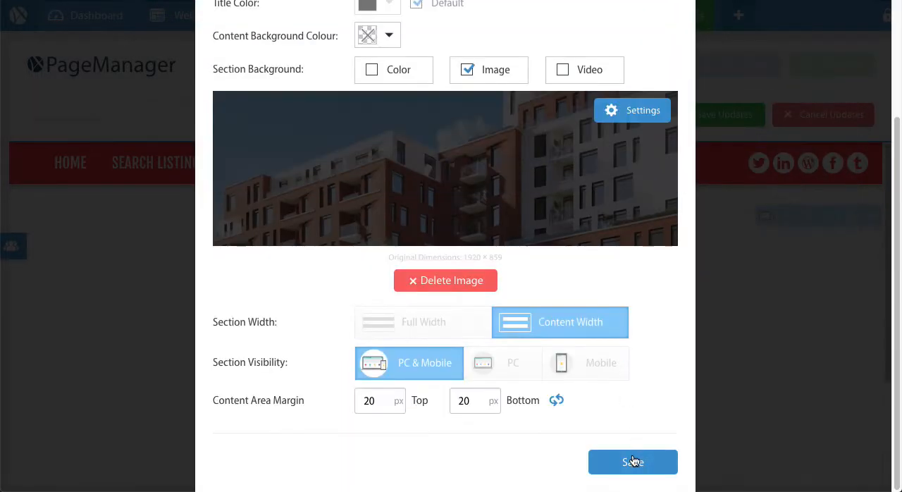
left_click(633, 462)
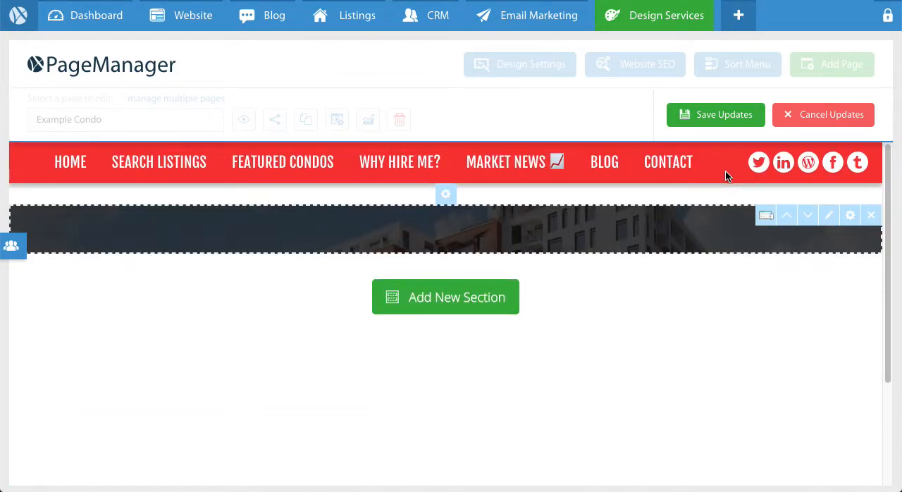
Add a Text widget to the image section and replace its placeholder text with NAME OF THE CONDO.
left_click(837, 219)
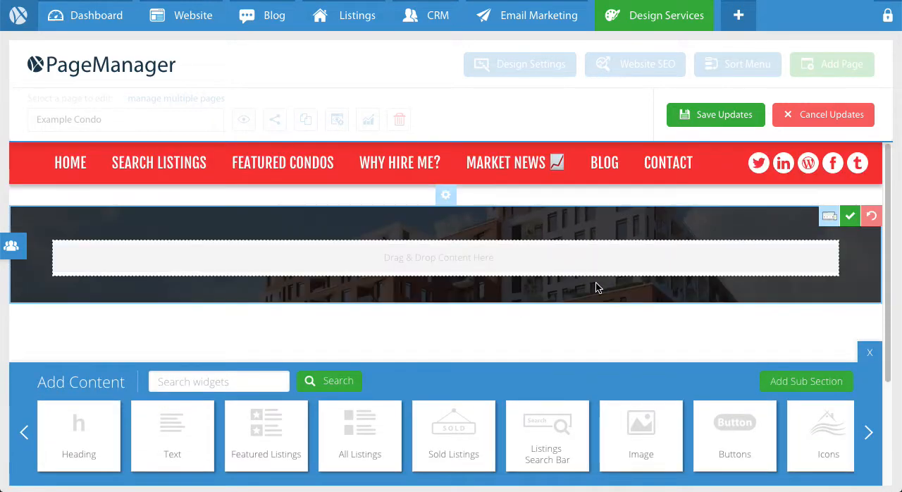
left_click_drag(190, 406, 314, 250)
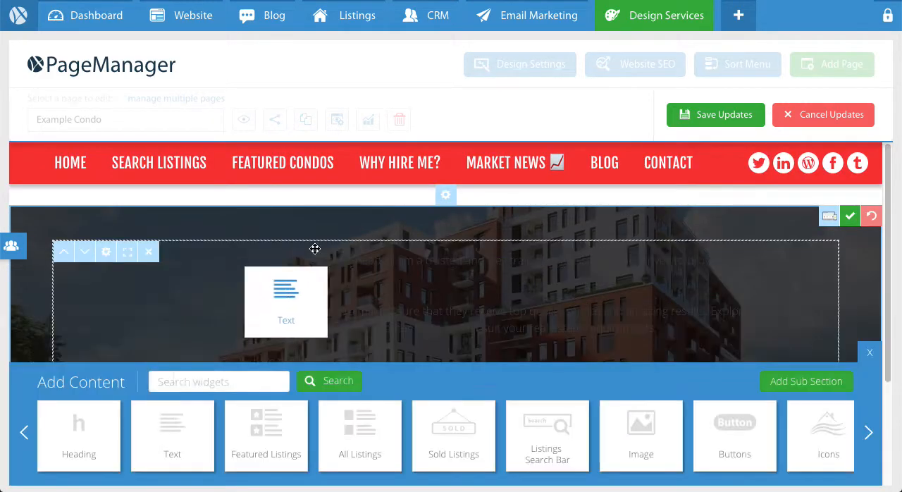
left_click(351, 266)
key("ctrl+a")
left_click(280, 236)
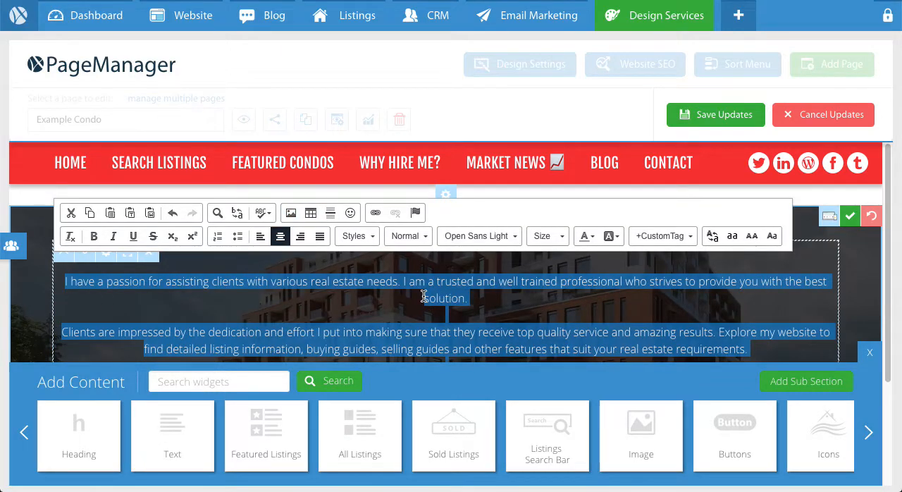
key("Delete")
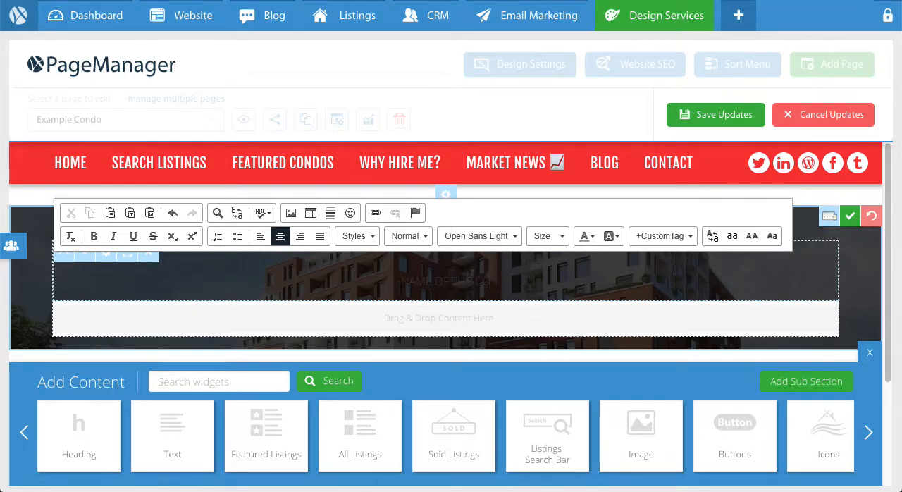
Set the NAME OF THE CONDO text to size 72 in the Fjalla One font.
triple_click(458, 285)
left_click(566, 238)
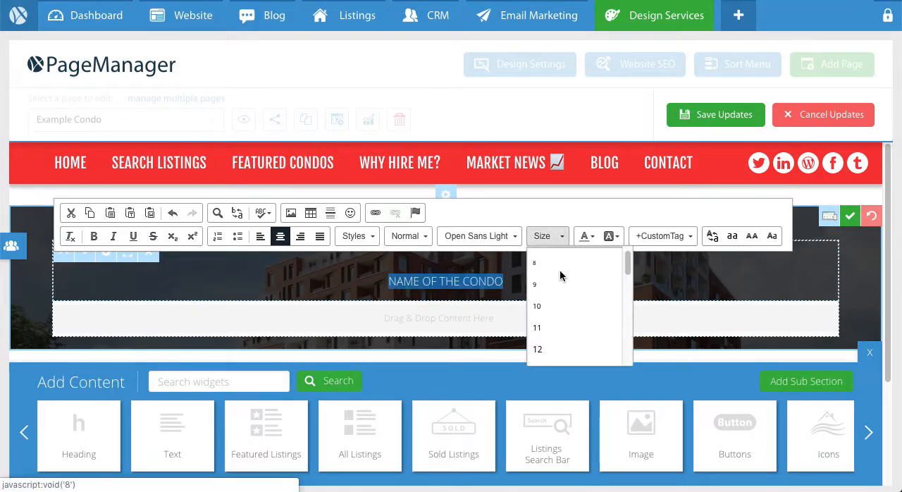
scroll(562, 277, "down", 7)
left_click(559, 322)
left_click(485, 232)
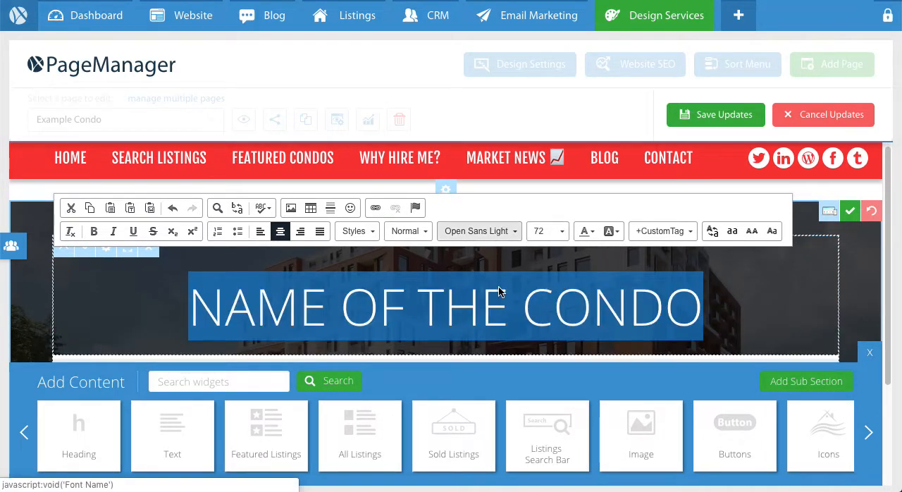
scroll(502, 293, "down", 8)
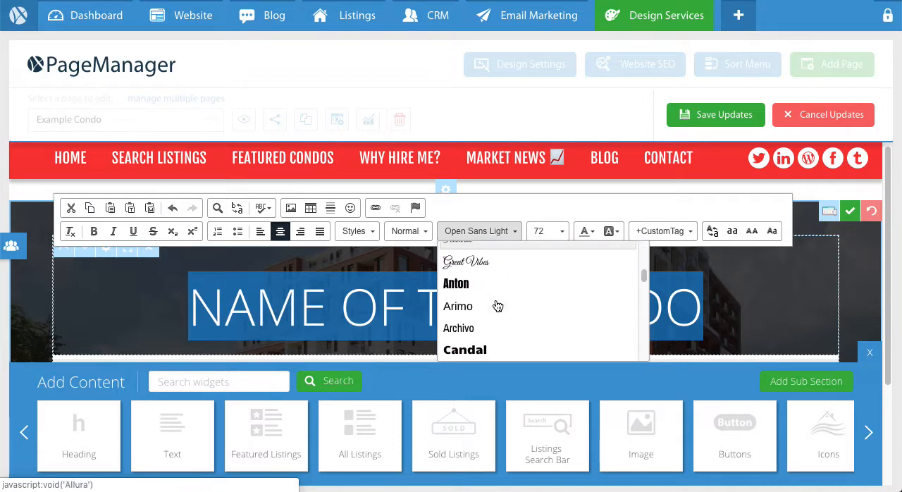
scroll(493, 300, "down", 2)
left_click(479, 280)
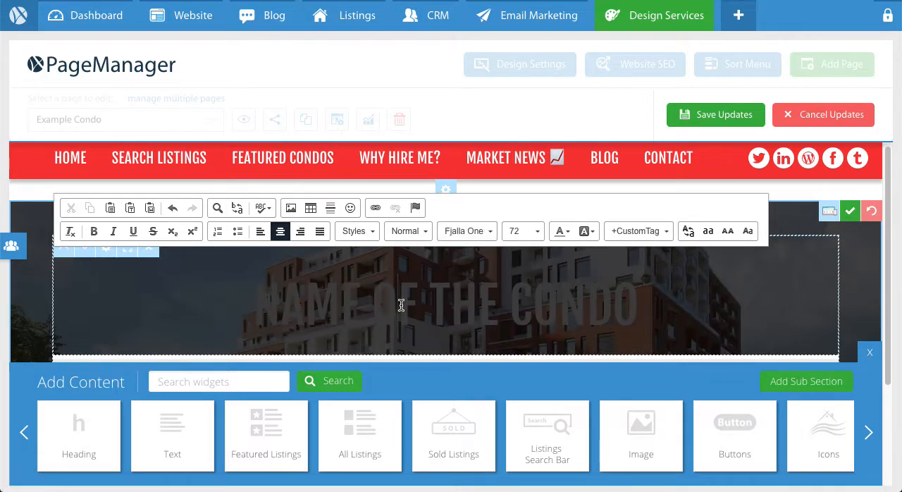
Change the condo name heading's text color to white.
left_click(567, 240)
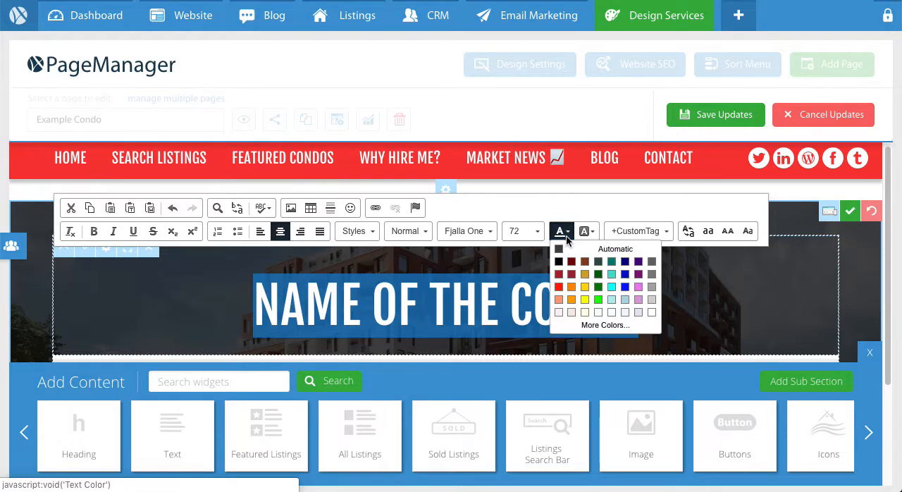
left_click(651, 313)
left_click(685, 306)
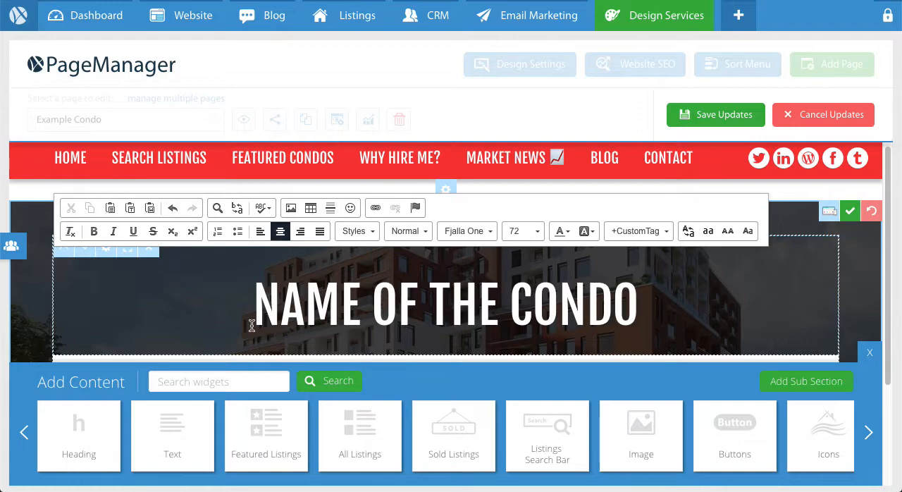
Switch to TextEdit and copy the paragraph starting with "It is a long established fact".
scroll(346, 292, "down", 3)
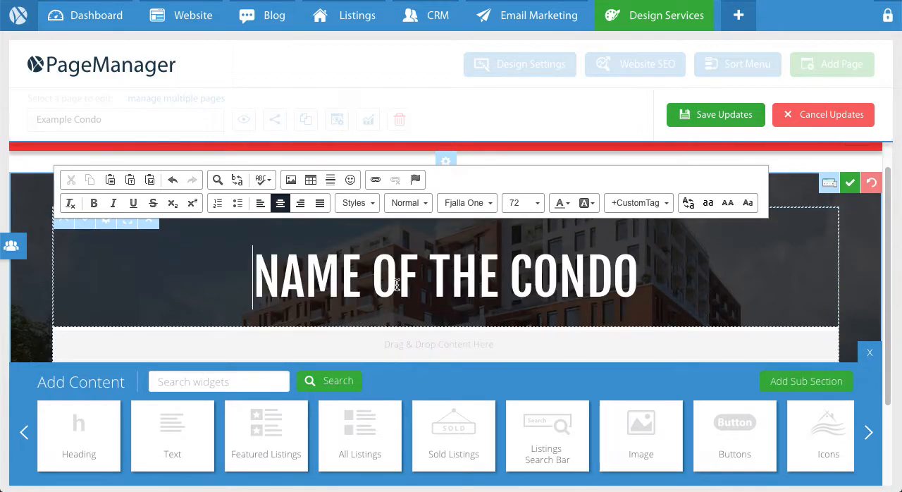
scroll(430, 279, "down", 1)
left_click(584, 209)
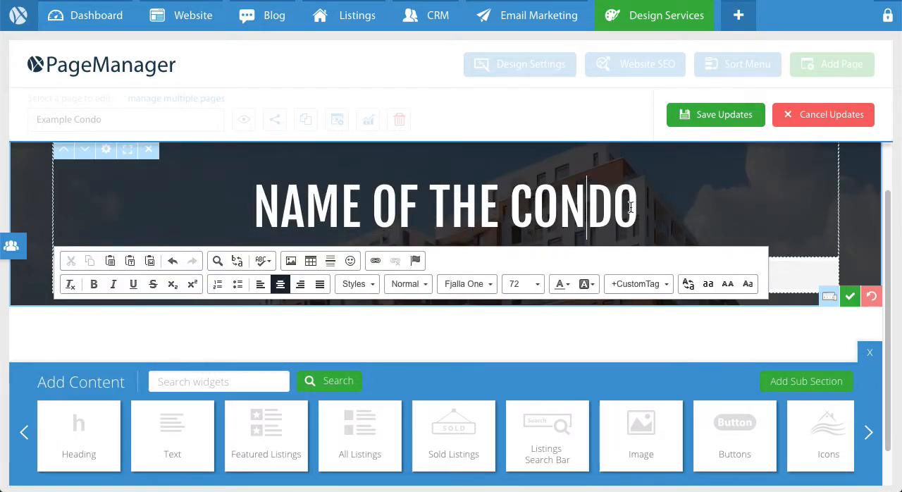
left_click(631, 207)
mouse_move(702, 472)
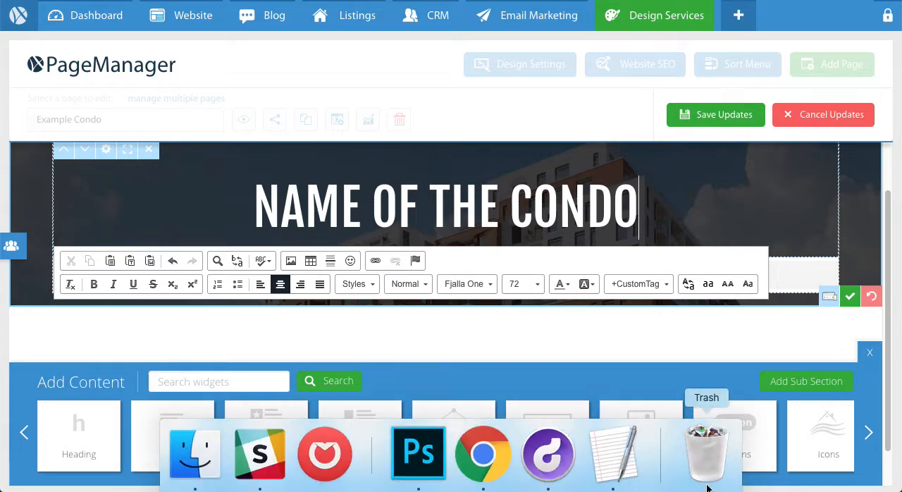
left_click(631, 472)
left_click(625, 166)
scroll(625, 166, "down", 5)
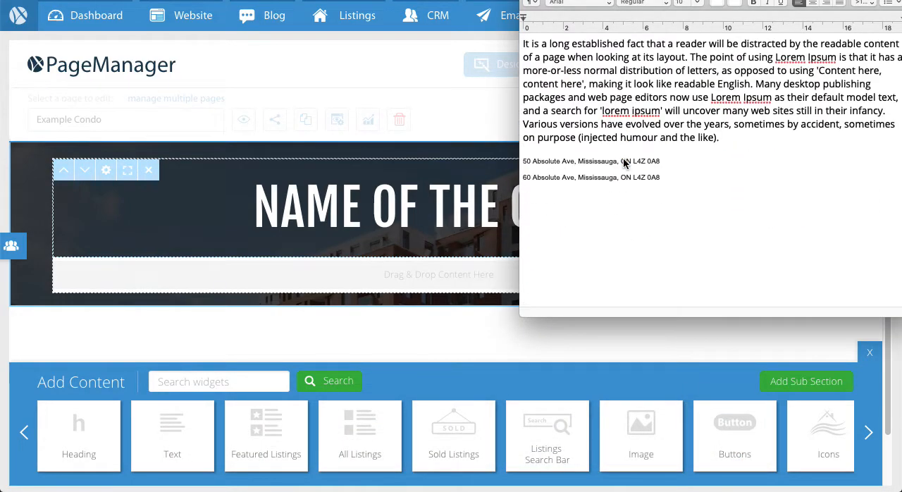
left_click_drag(727, 137, 482, 35)
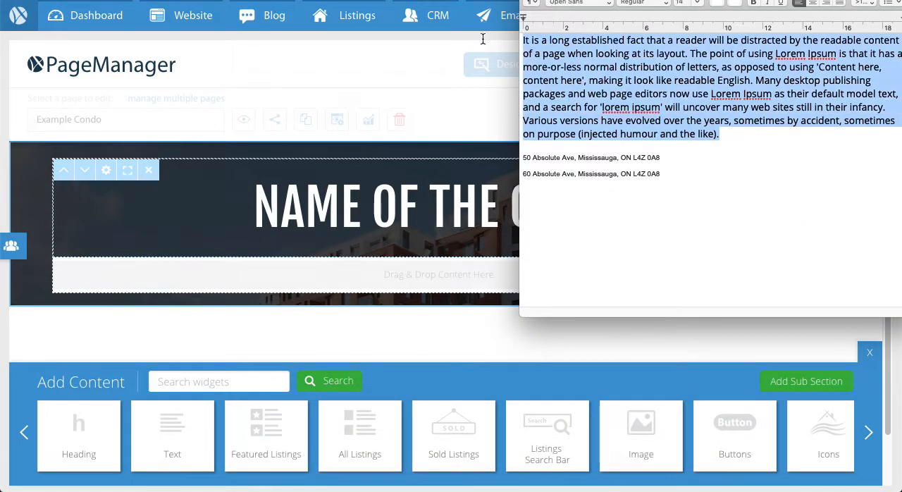
Back in the page editor, add a Text widget below the condo name and replace its placeholder text with the copied paragraph.
left_click(387, 157)
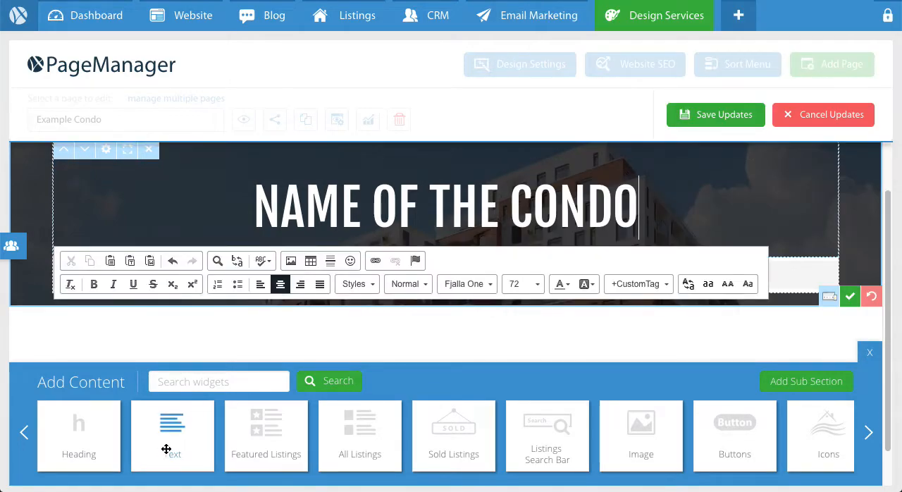
left_click_drag(173, 433, 306, 271)
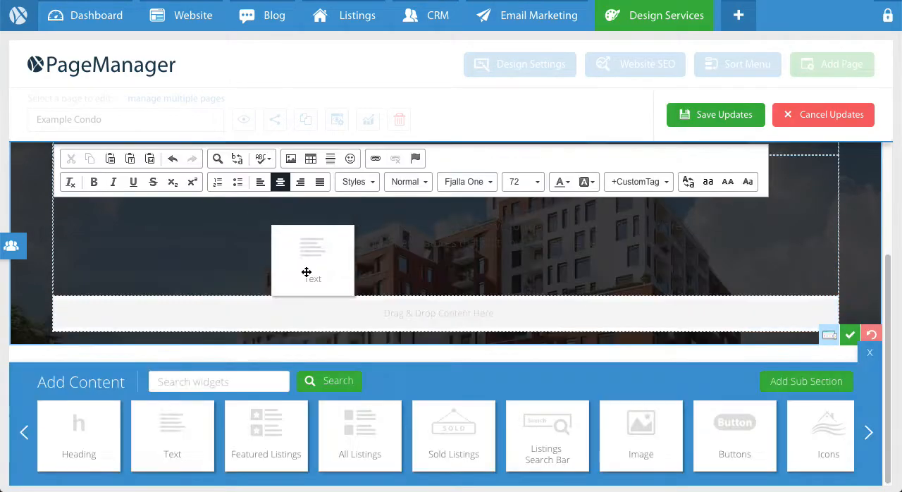
scroll(318, 265, "up", 2)
scroll(318, 266, "down", 1)
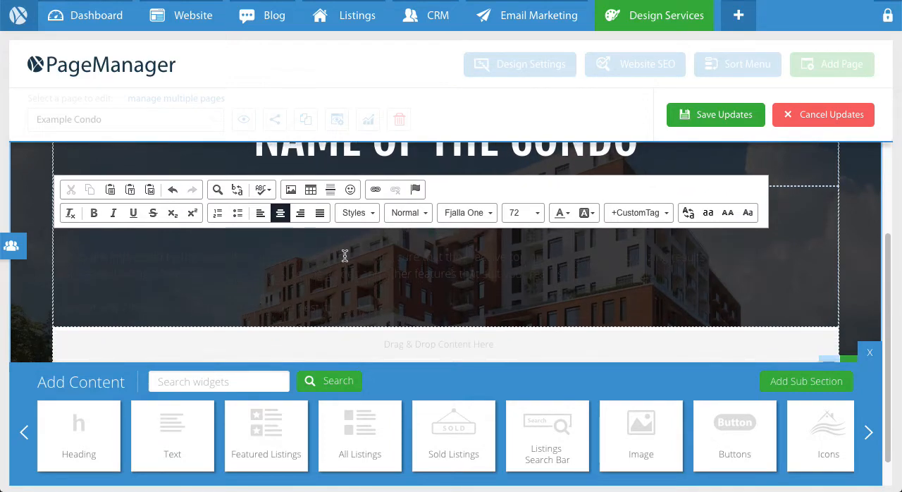
left_click(344, 256)
key("super+a")
key("super+v")
Set the whole pasted paragraph to size 22 with white text.
key("super+a")
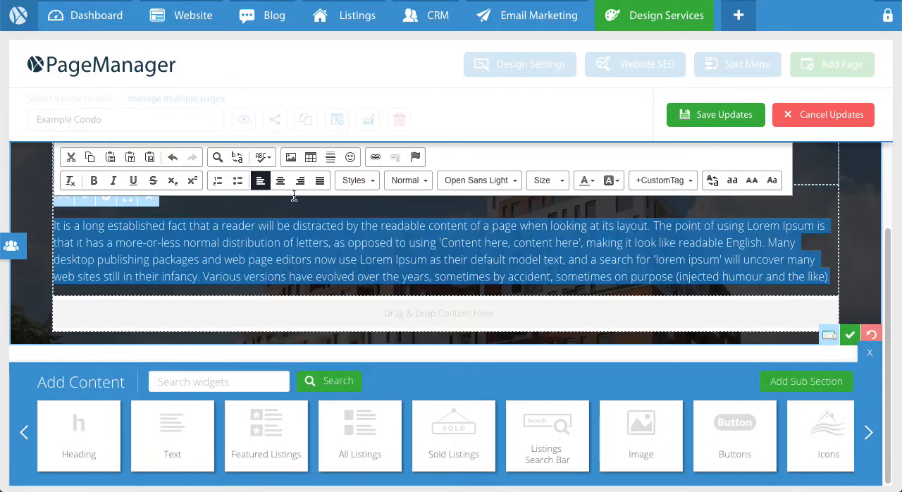
left_click(554, 181)
scroll(579, 260, "down", 3)
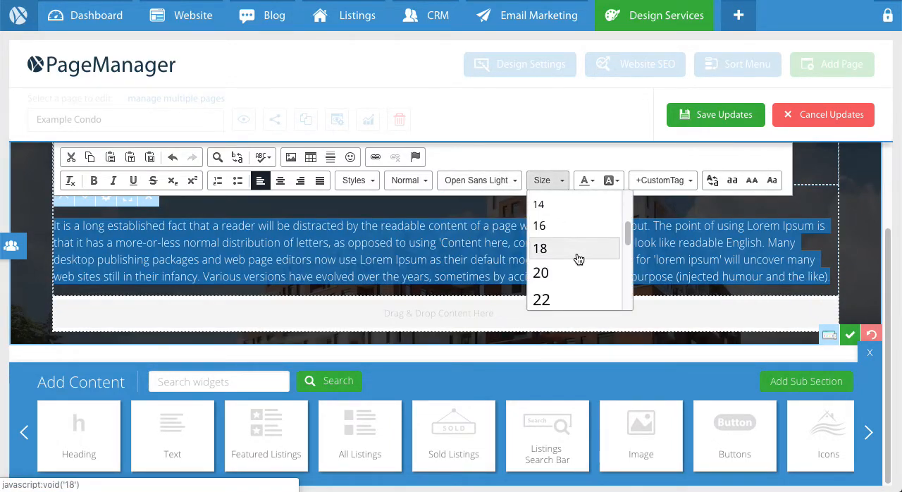
left_click(575, 270)
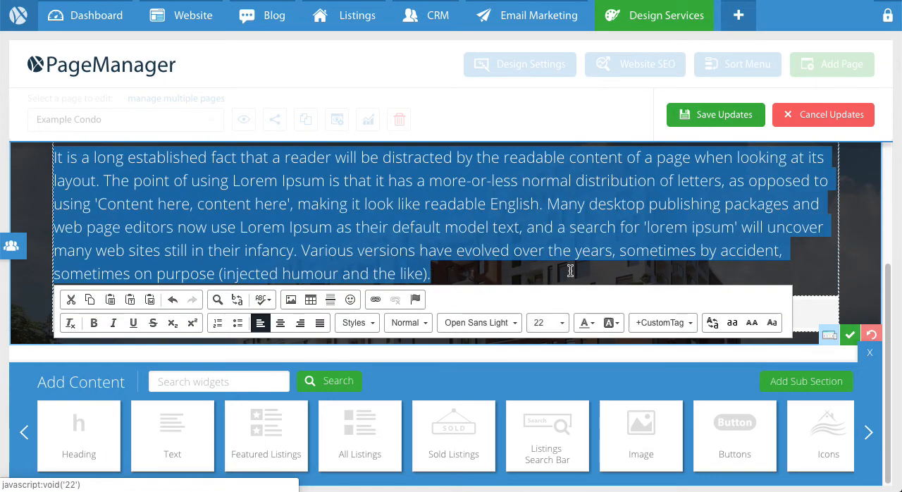
left_click(592, 324)
left_click(677, 404)
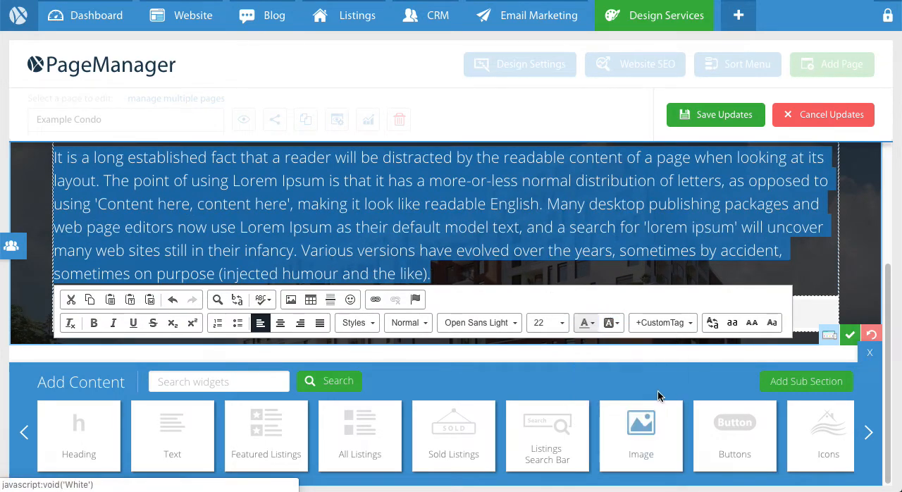
Make the paragraph below the condo name bold and justified.
left_click(94, 324)
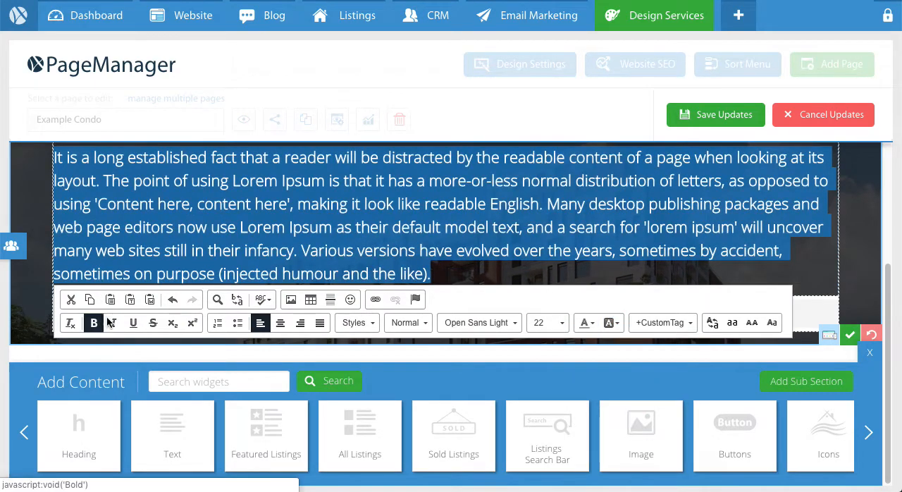
scroll(200, 251, "up", 2)
scroll(200, 252, "down", 1)
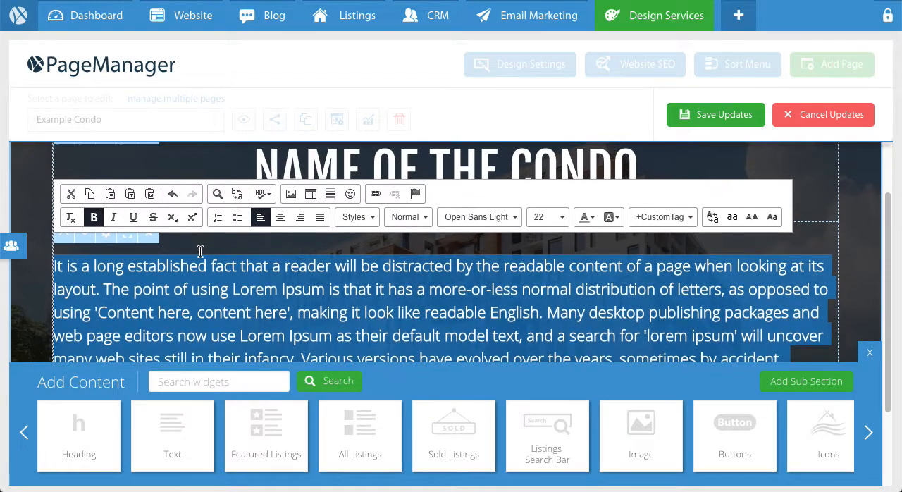
left_click(321, 216)
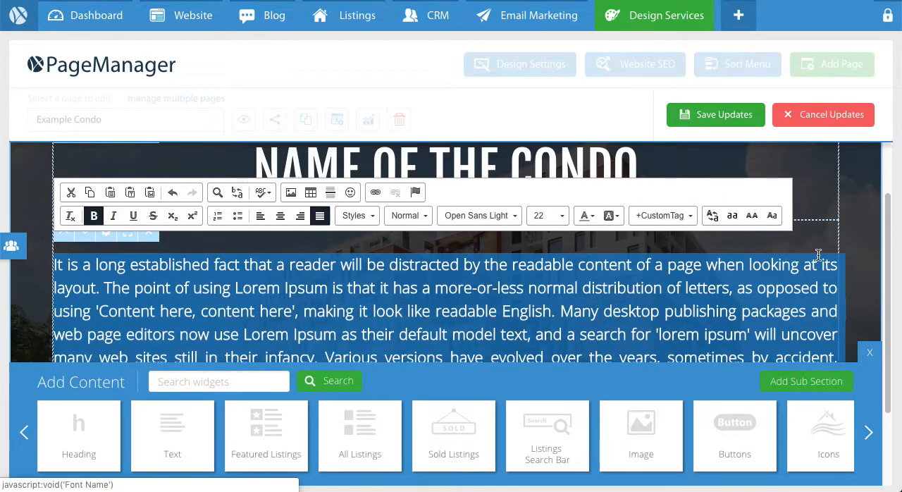
left_click(36, 302)
Apply the content edits made in the image section and leave its editing mode.
scroll(317, 250, "down", 3)
scroll(316, 248, "up", 6)
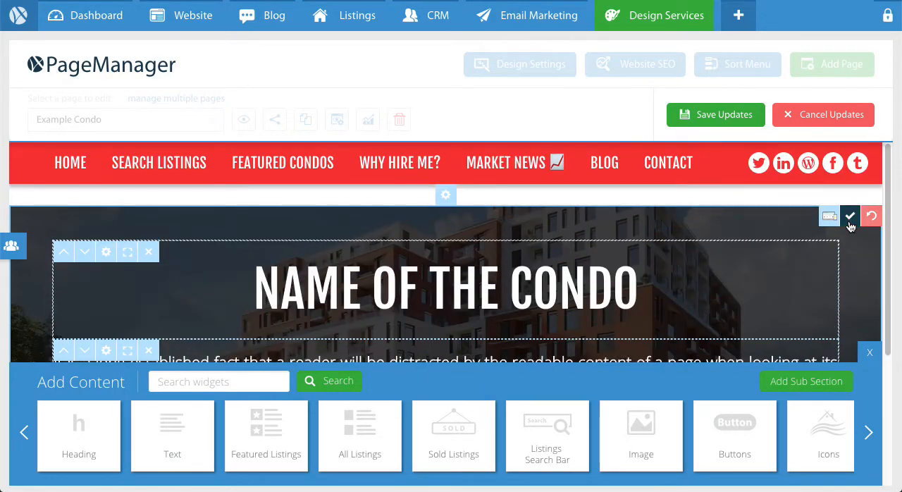
left_click(851, 217)
Examine how the section's parallax background image moves behind the heading and paragraph.
scroll(807, 249, "down", 5)
scroll(714, 236, "up", 3)
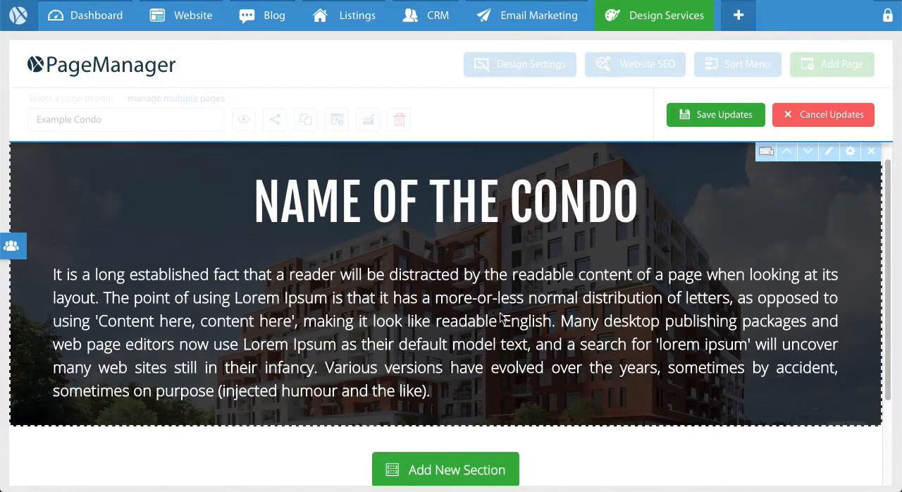
scroll(502, 318, "up", 3)
scroll(502, 317, "down", 5)
scroll(502, 314, "up", 4)
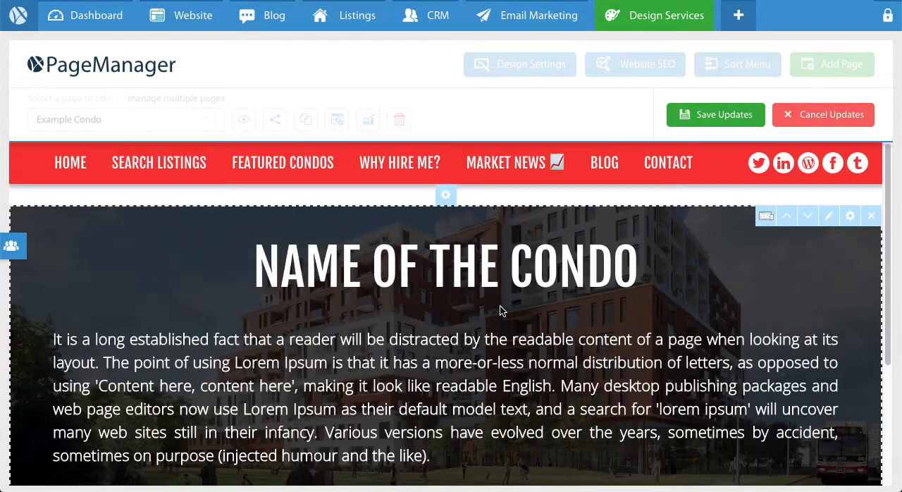
scroll(502, 310, "down", 3)
scroll(506, 243, "up", 3)
scroll(506, 240, "down", 3)
scroll(507, 240, "up", 3)
Set the image section's content area margin to 60 px top and 60 px bottom and save the section settings.
left_click(851, 223)
scroll(339, 241, "down", 3)
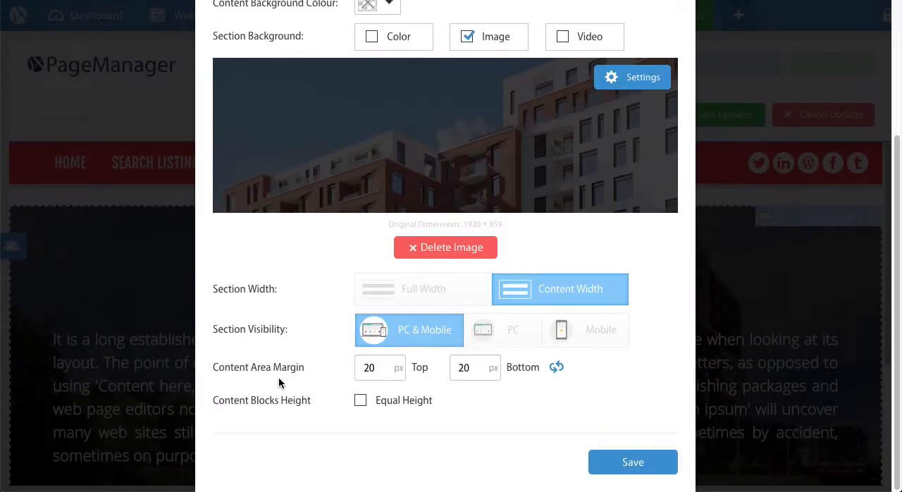
left_click_drag(220, 372, 340, 368)
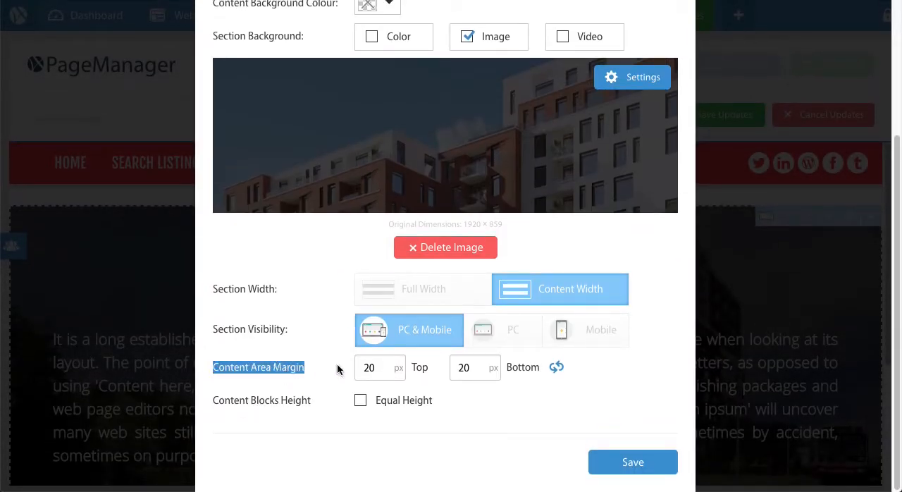
left_click(374, 368)
double_click(373, 367)
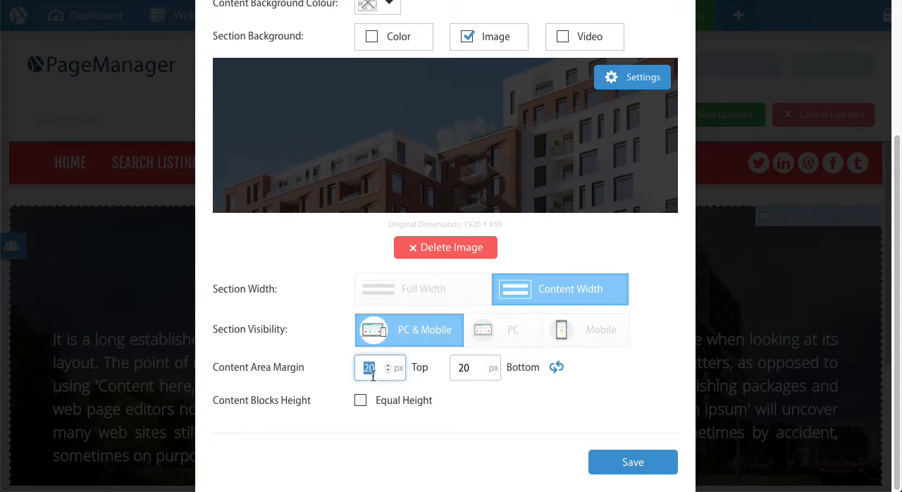
type("60")
key("Tab")
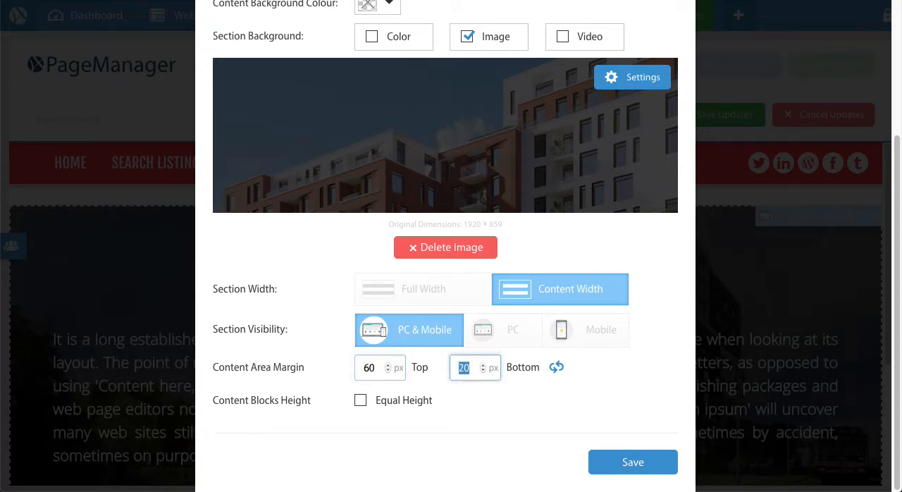
type("60")
left_click(633, 463)
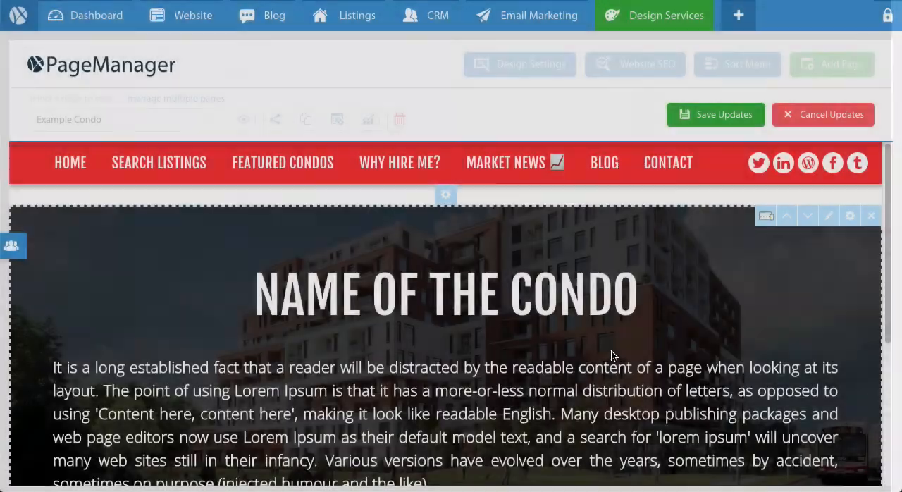
Set the description paragraph's inside content margin to 100 px left and 100 px right and save the content settings.
scroll(611, 356, "down", 3)
scroll(378, 297, "up", 1)
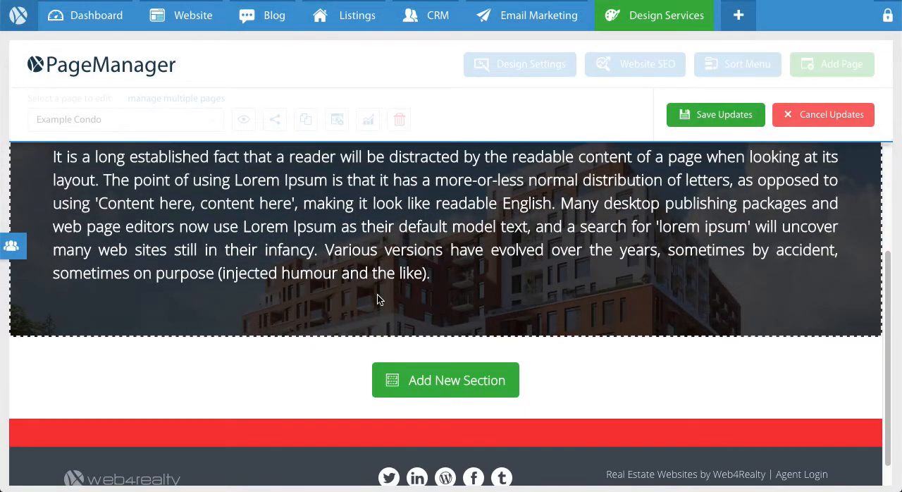
scroll(379, 300, "up", 2)
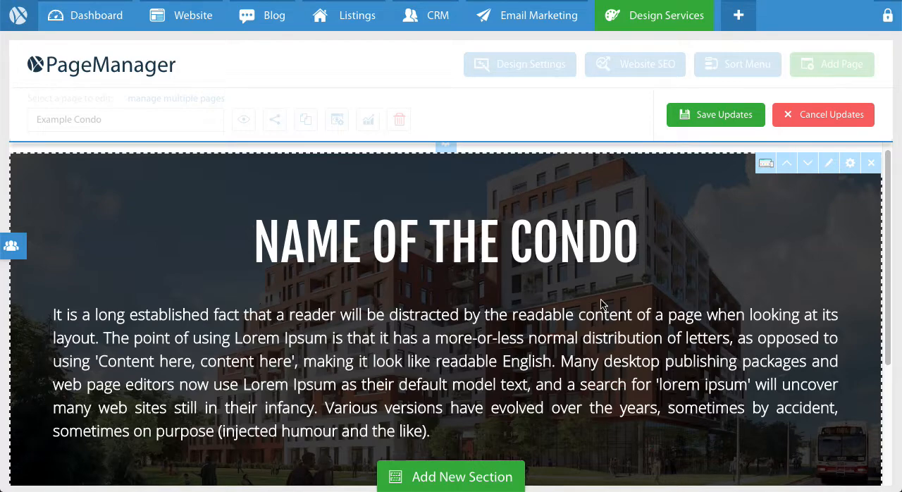
left_click(831, 170)
scroll(534, 243, "down", 3)
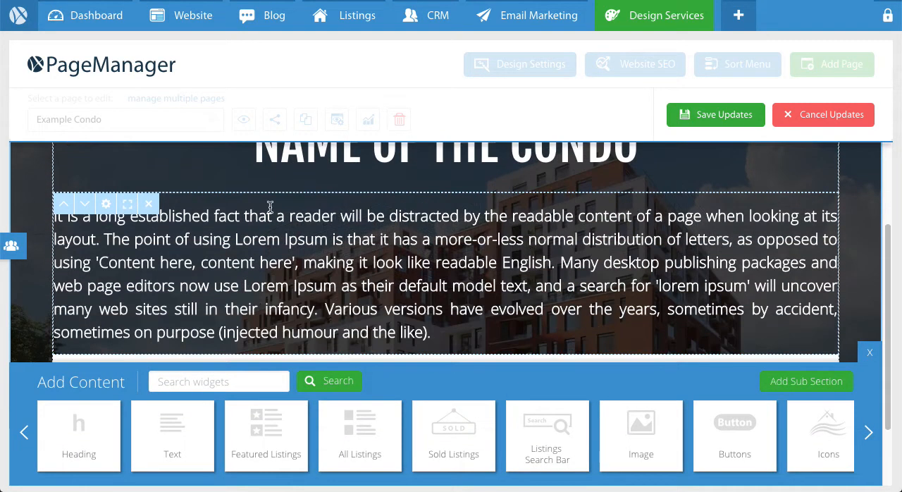
left_click(107, 206)
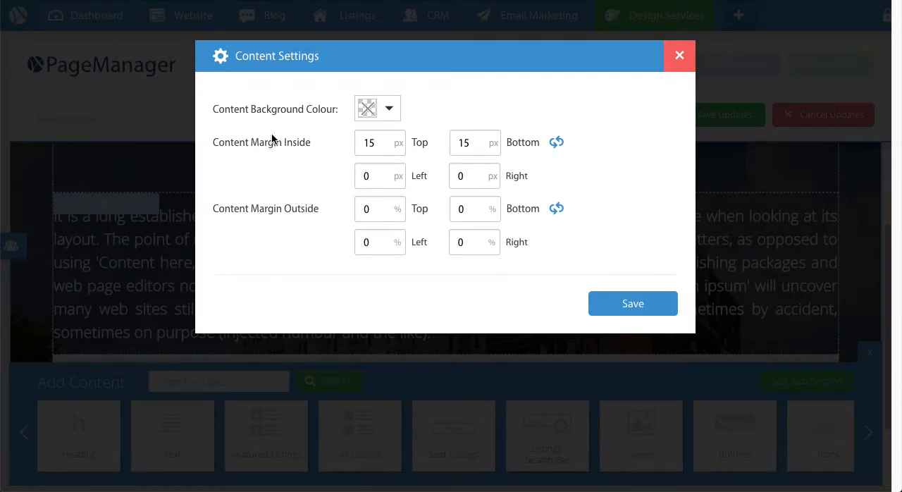
double_click(263, 145)
left_click(346, 175)
key("Tab")
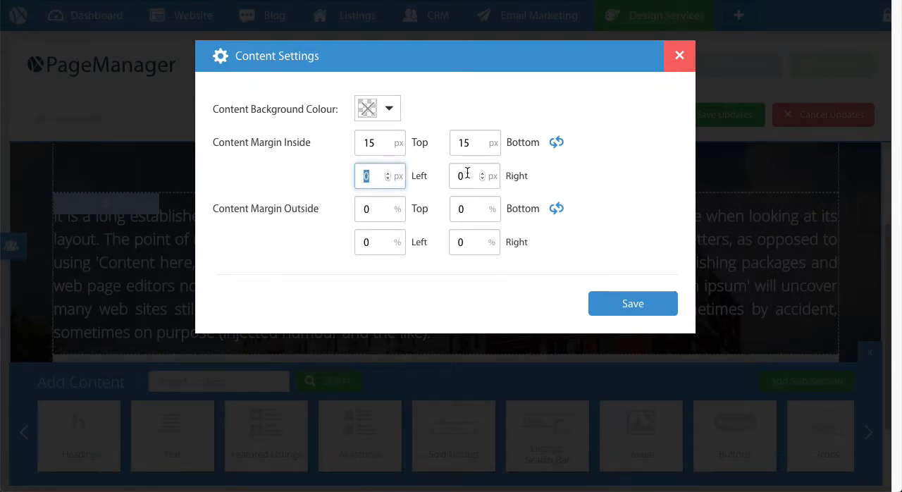
left_click(368, 176)
left_click(478, 185)
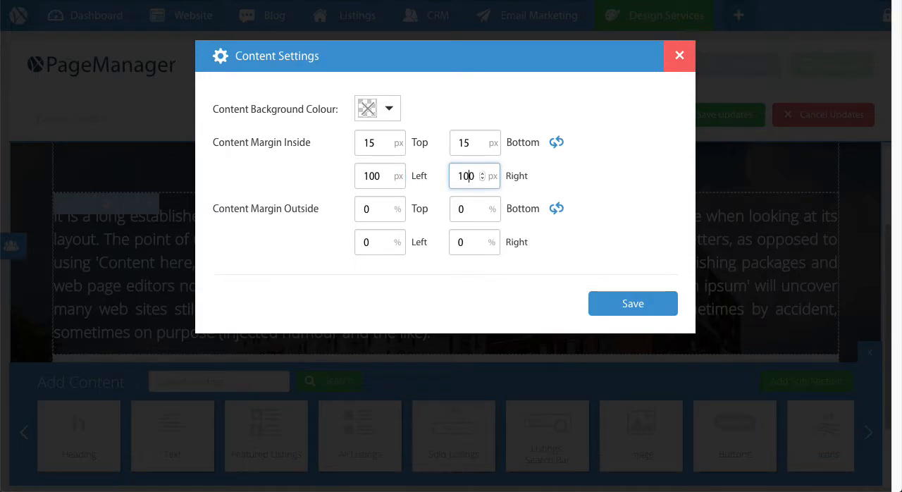
left_click(607, 311)
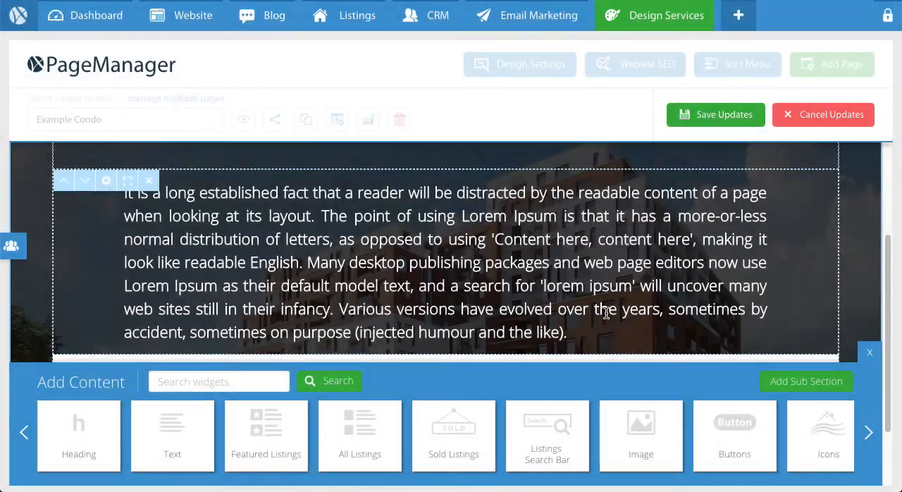
Apply the paragraph edits in the image section, leave its editing mode and review the section's layout.
scroll(644, 268, "up", 3)
scroll(644, 268, "up", 2)
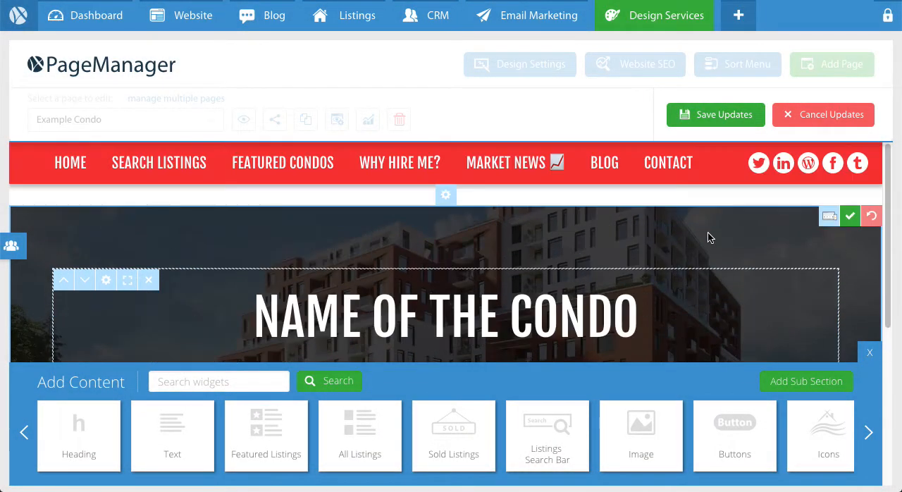
scroll(853, 222, "down", 2)
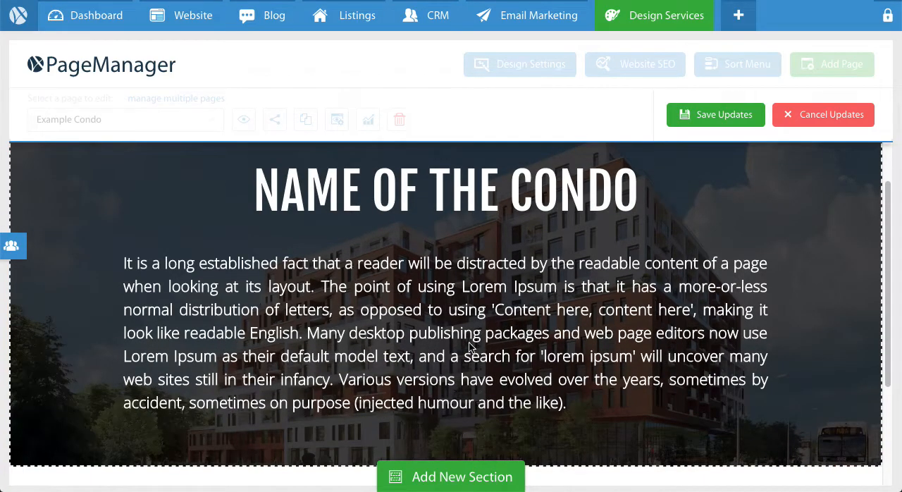
scroll(469, 346, "down", 3)
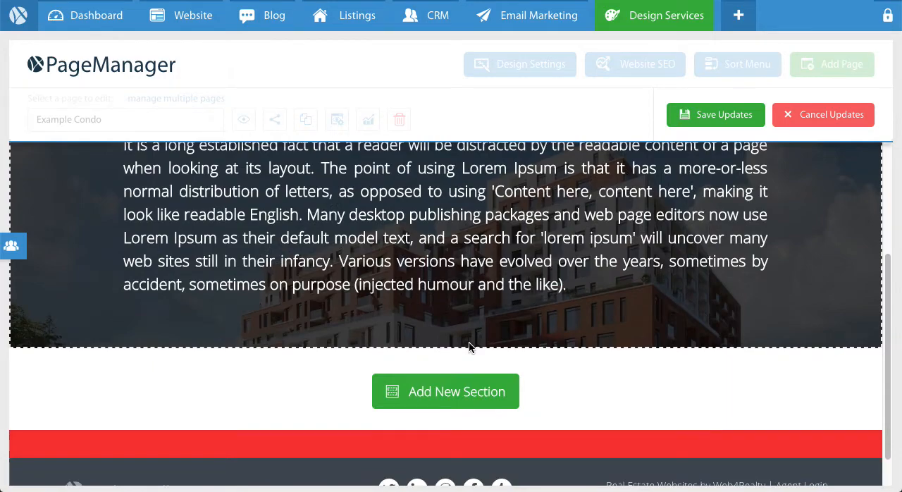
scroll(469, 346, "up", 4)
scroll(470, 346, "down", 5)
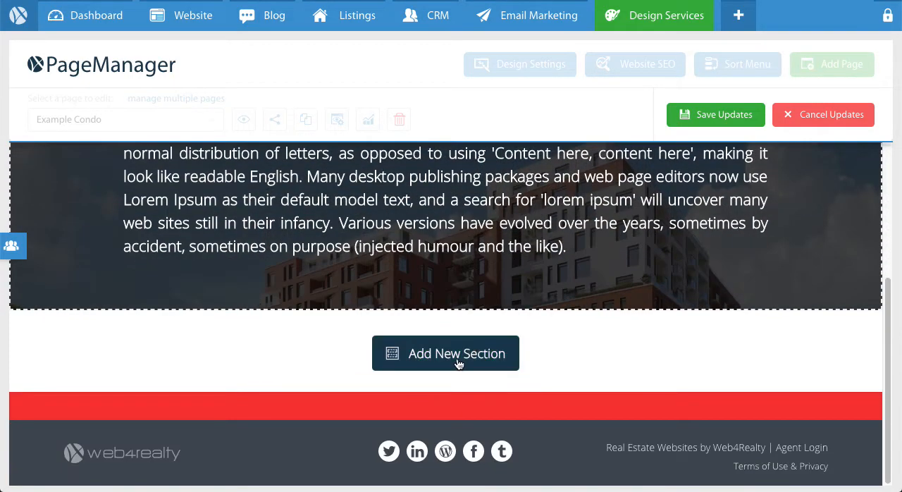
Add a new 100 layout section below the image section and place a Text widget in it.
left_click(459, 356)
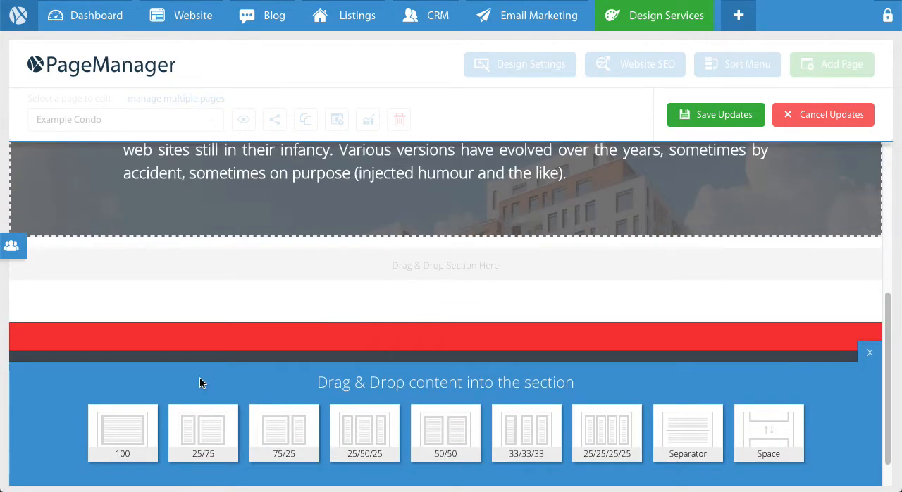
left_click_drag(121, 428, 358, 266)
left_click_drag(197, 427, 348, 293)
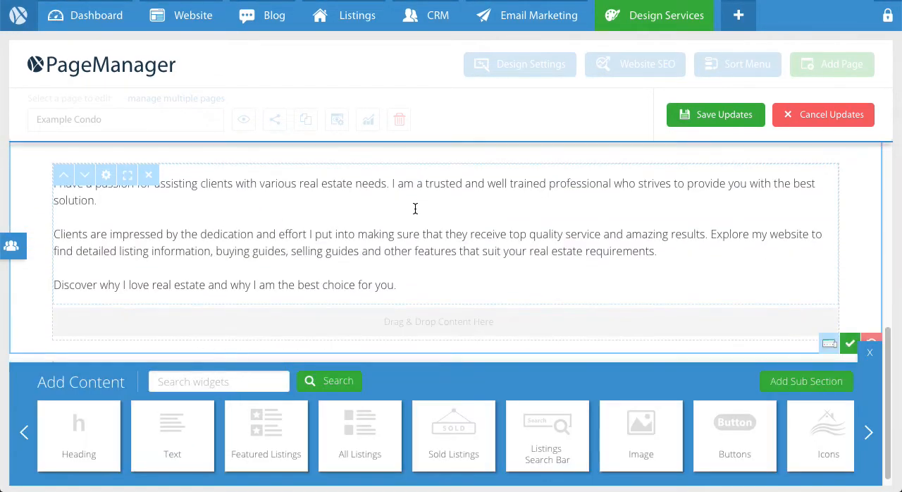
Centre the new section's placeholder text and replace it with "VIEW LISTINGS AT (NAME OF CONDO)".
left_click(280, 331)
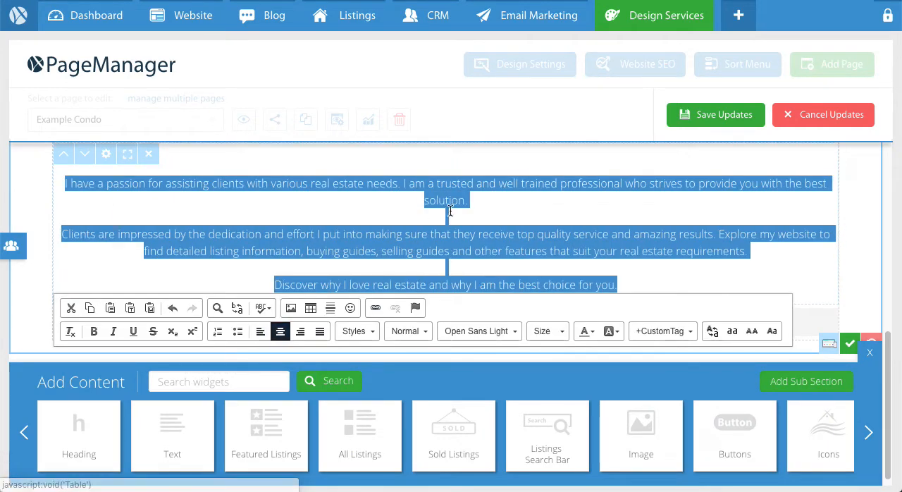
type("view l")
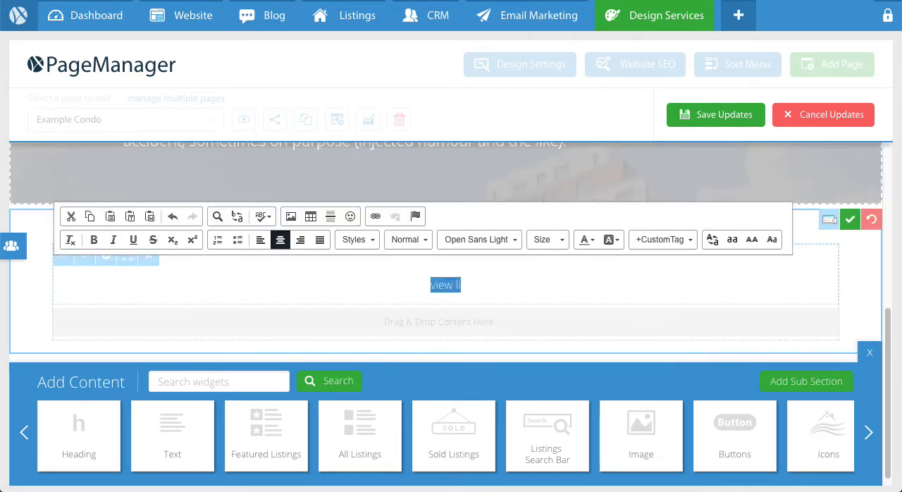
type("VIEW LISTINGS AT ")
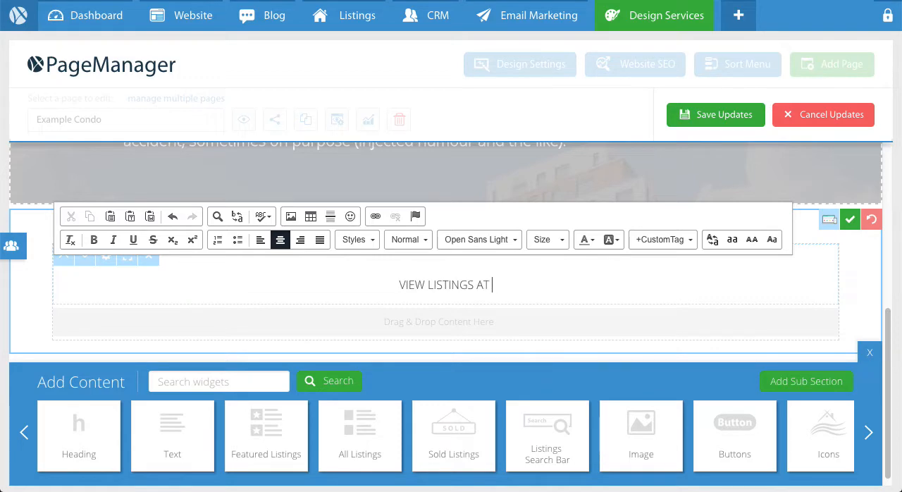
type("(NAME")
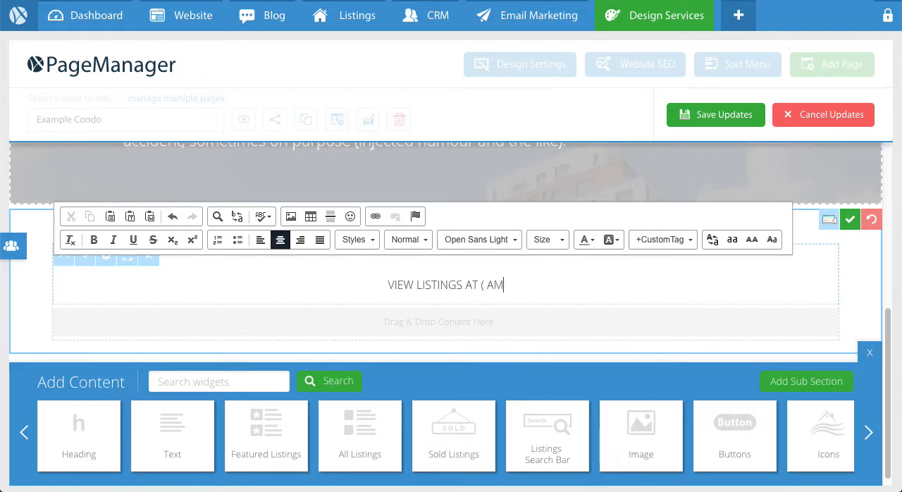
type(" OF CONDO)")
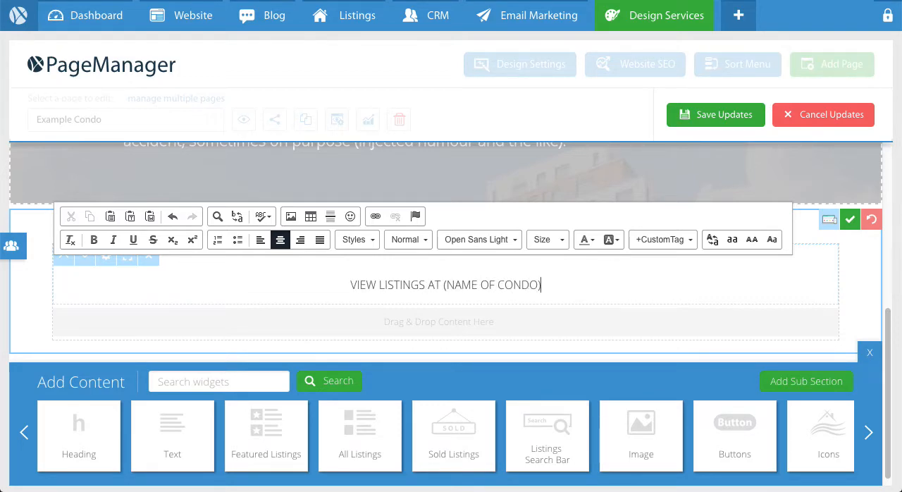
Format the VIEW LISTINGS line with size 72 and the Fjalla One font.
left_click_drag(343, 284, 562, 277)
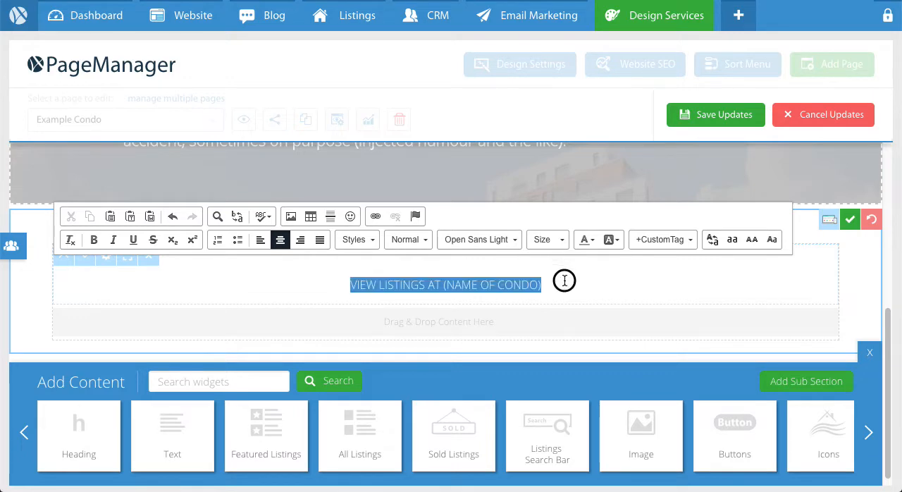
left_click(546, 241)
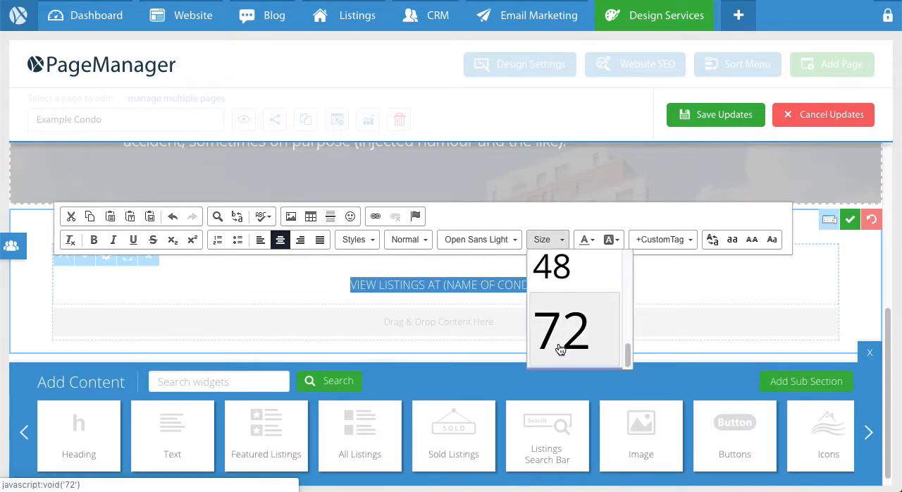
left_click(553, 338)
left_click(467, 240)
scroll(489, 300, "down", 5)
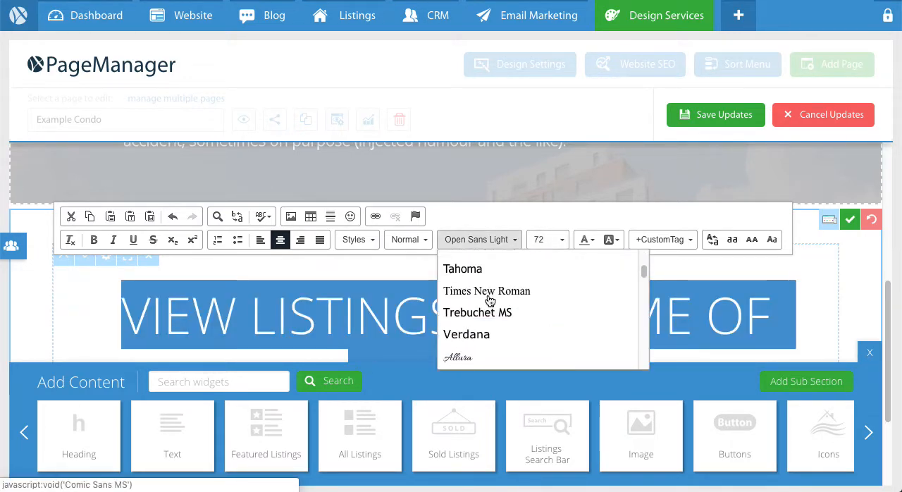
scroll(490, 301, "down", 4)
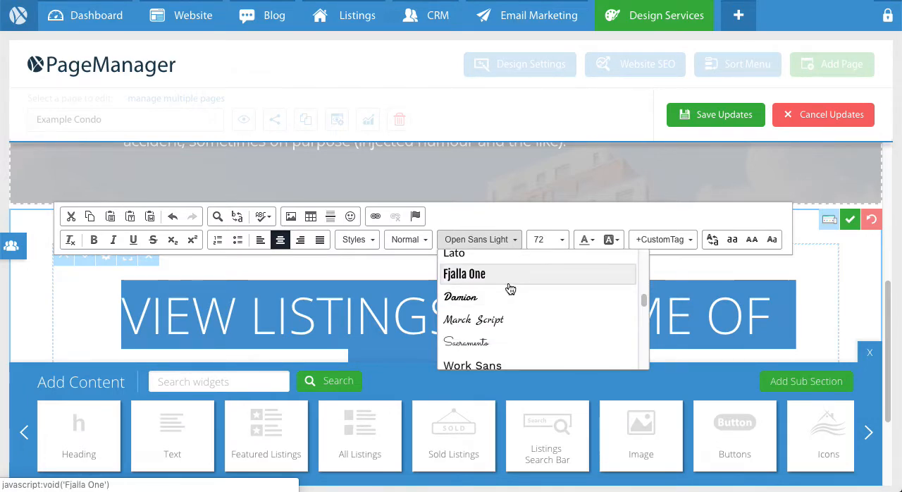
left_click(492, 273)
left_click(177, 322)
scroll(178, 310, "down", 1)
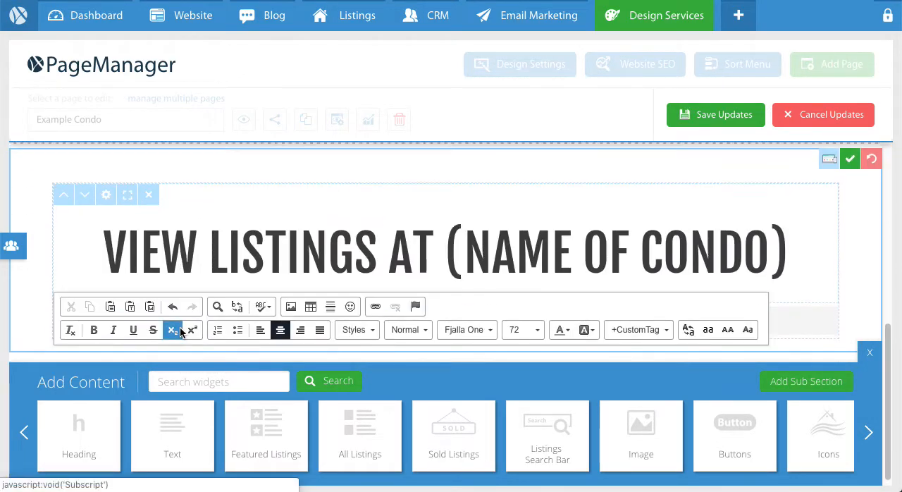
Colour the VIEW LISTINGS heading black and apply the new section's content edits.
left_click(278, 259)
triple_click(278, 259)
left_click(562, 190)
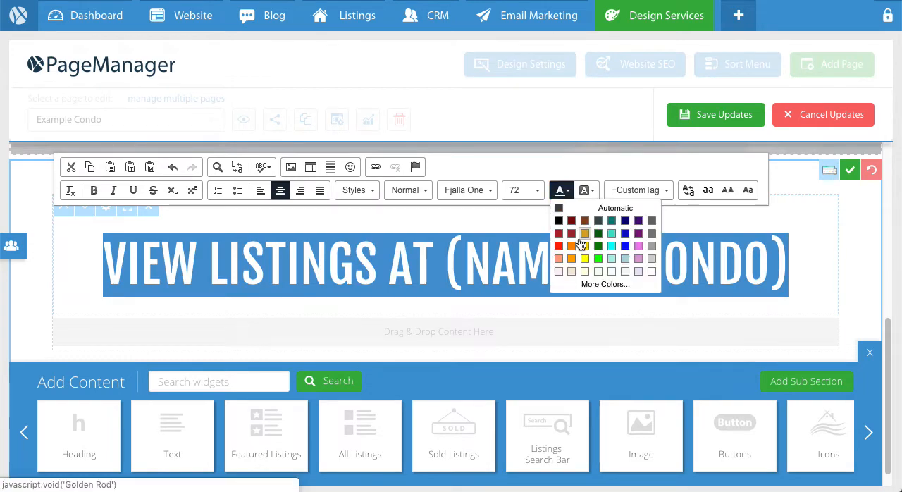
left_click(559, 221)
left_click(517, 264)
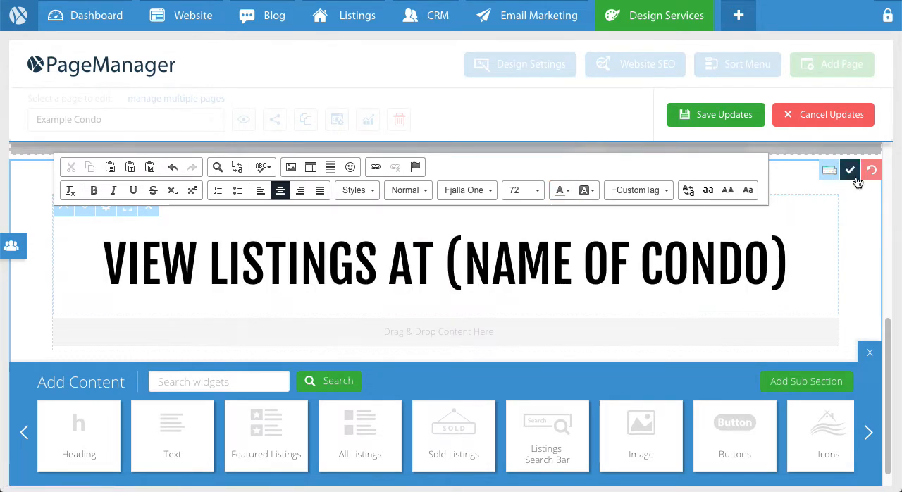
scroll(322, 312, "up", 1)
scroll(322, 306, "down", 1)
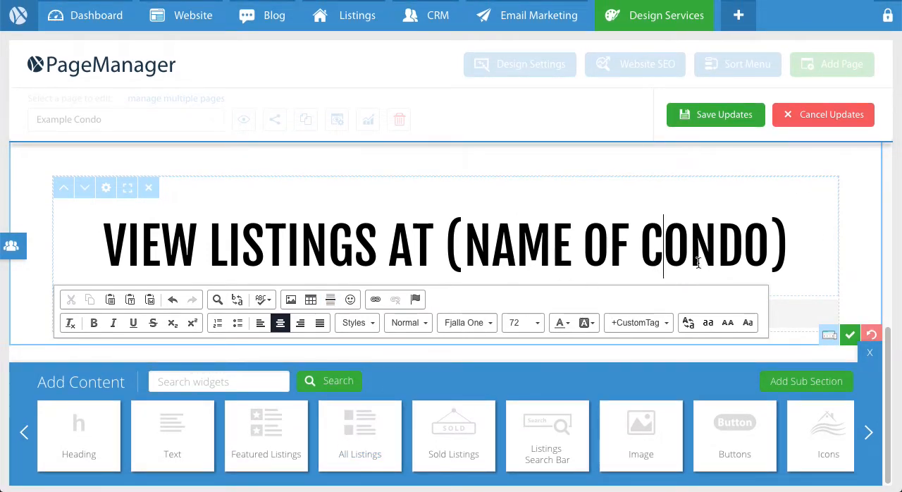
left_click(849, 334)
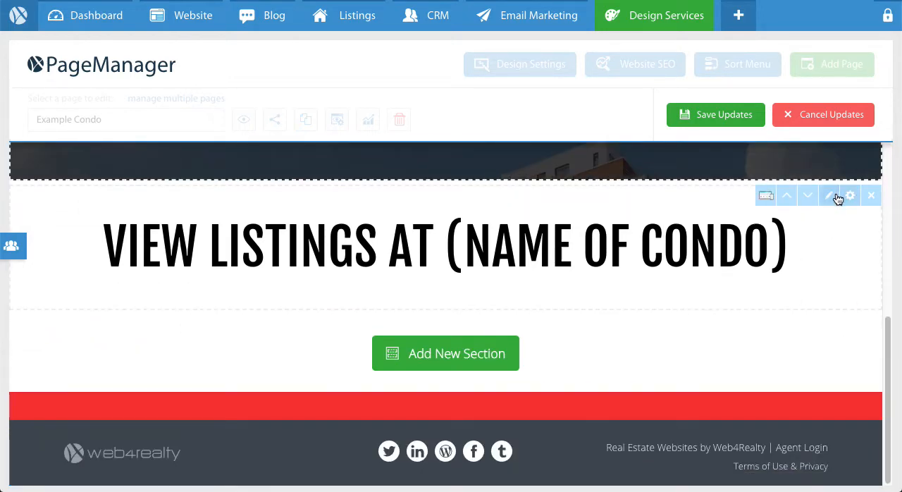
Reopen the VIEW LISTINGS section for editing and place an All Listings widget below its heading.
left_click(838, 195)
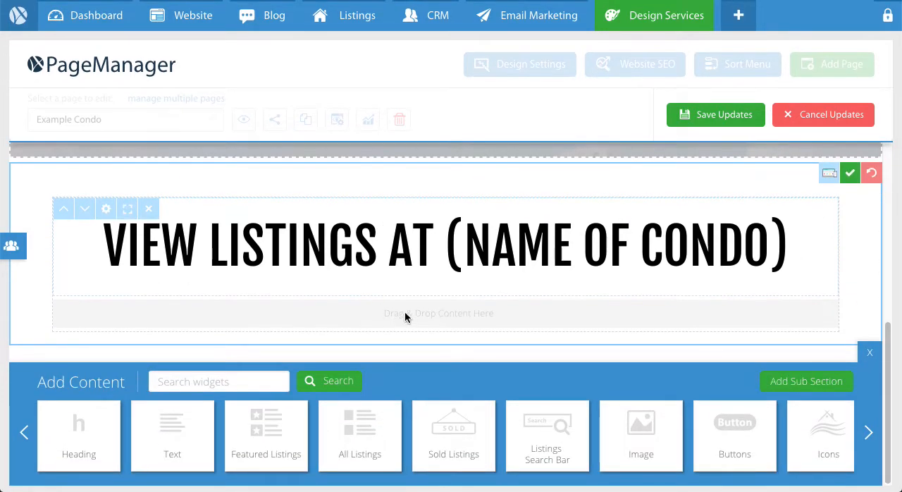
left_click_drag(371, 443, 428, 295)
scroll(435, 290, "down", 2)
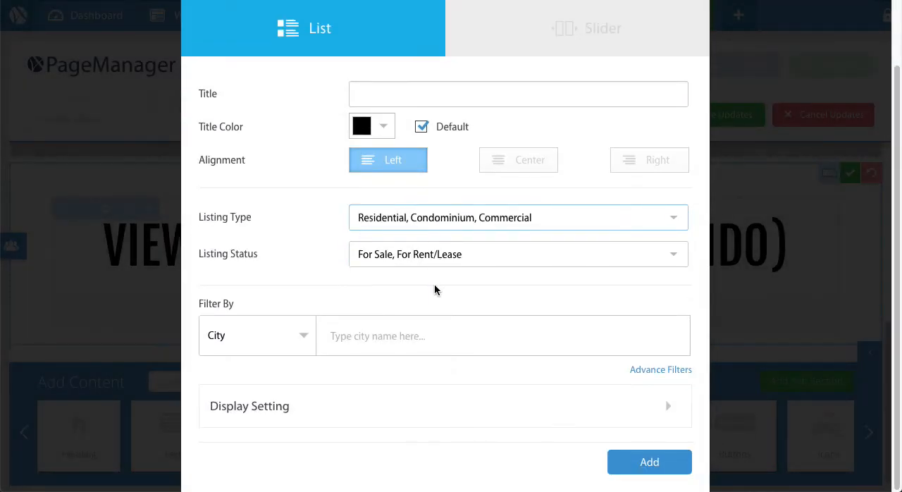
Limit the listings widget's listing type to Condominium by excluding Residential and Commercial.
left_click_drag(215, 215, 246, 219)
left_click(246, 219)
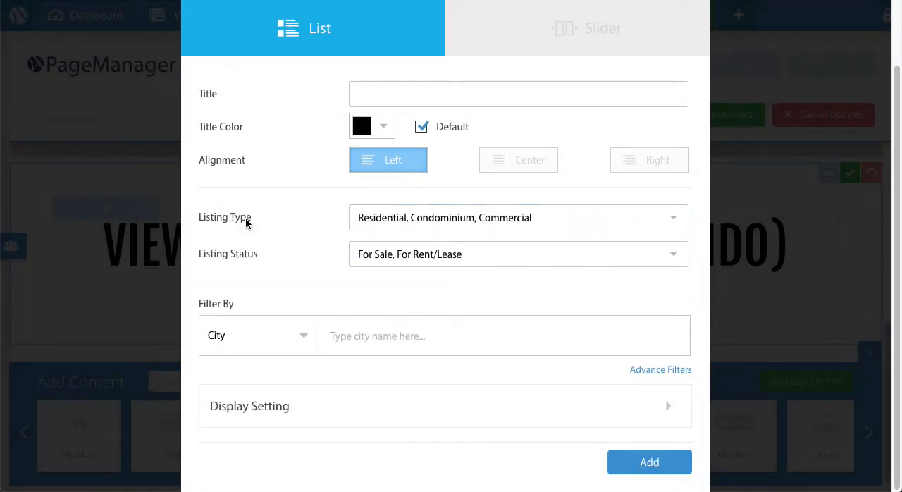
left_click(441, 223)
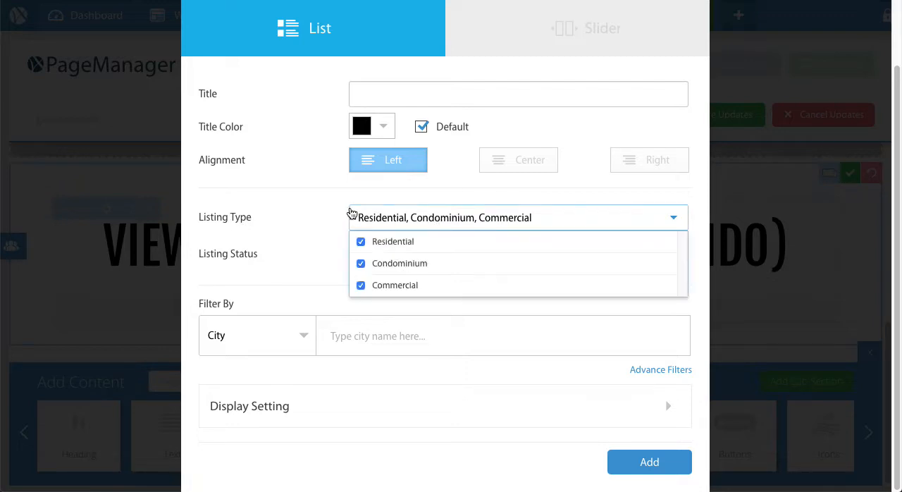
left_click(368, 241)
left_click(360, 284)
left_click(277, 274)
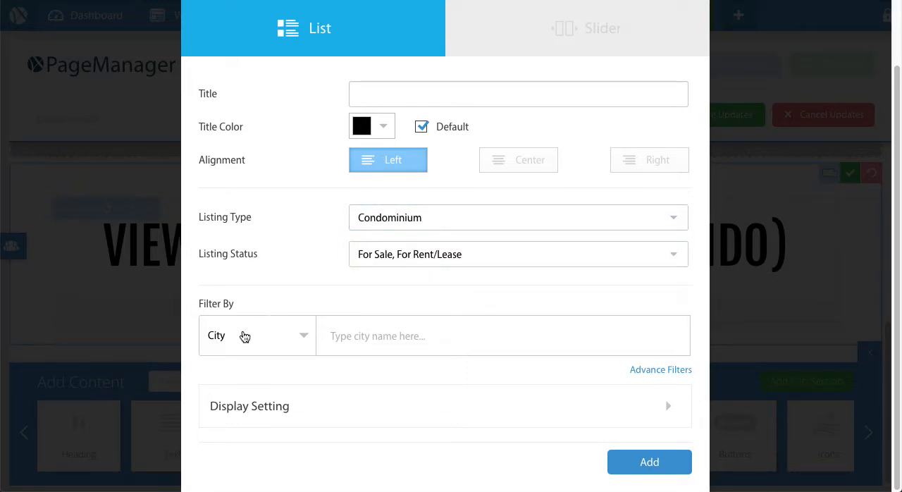
Filter the listings by Address and choose the first condo building's street address in Mississauga.
left_click(268, 337)
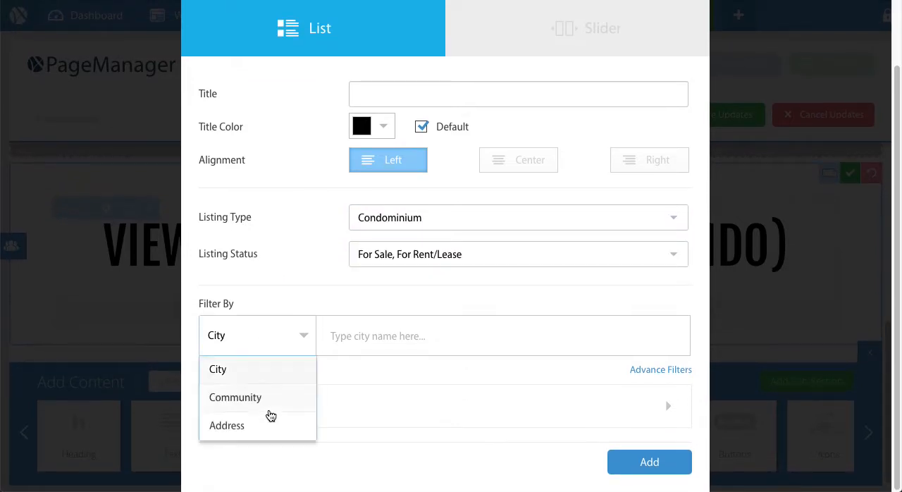
left_click(268, 422)
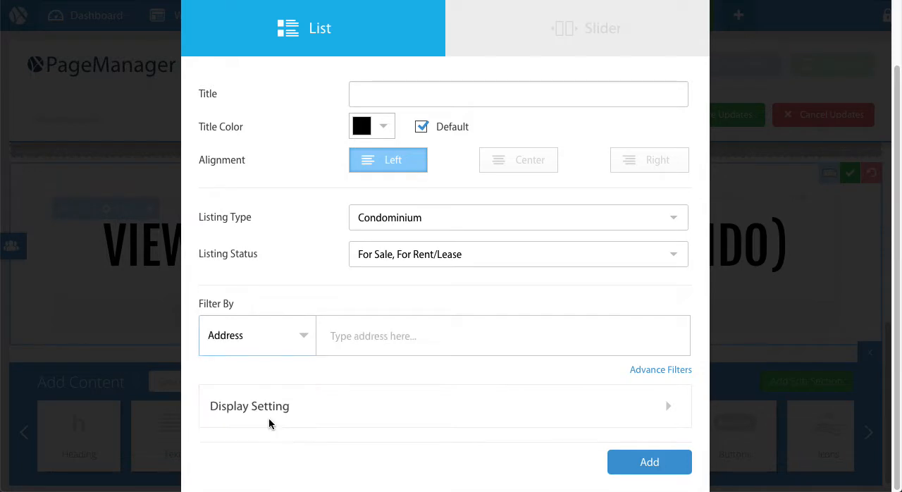
left_click(362, 339)
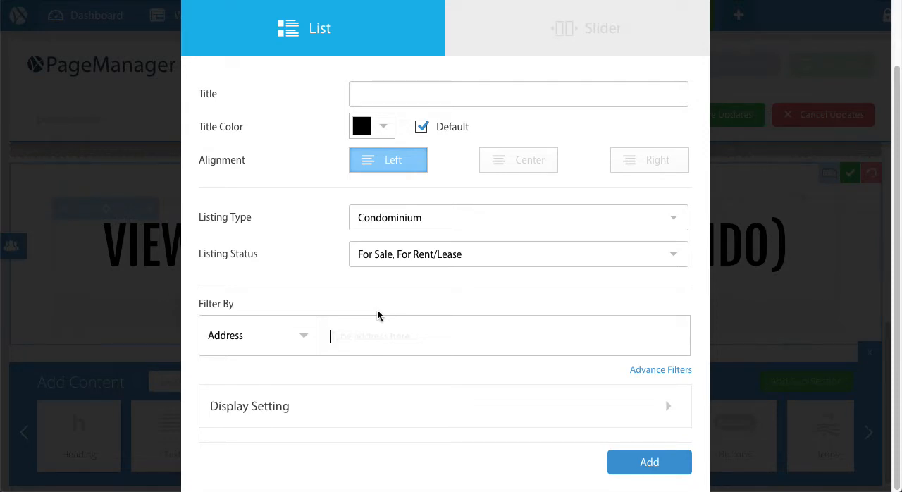
type("50 absolute")
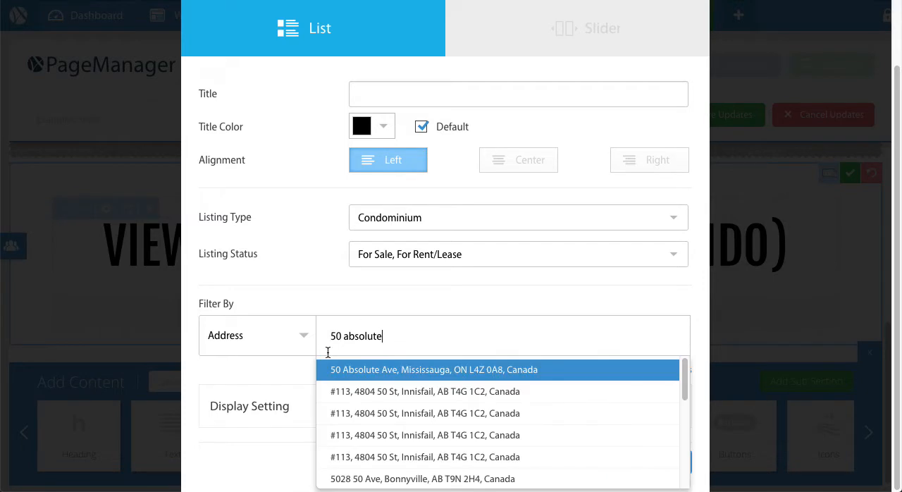
left_click(369, 367)
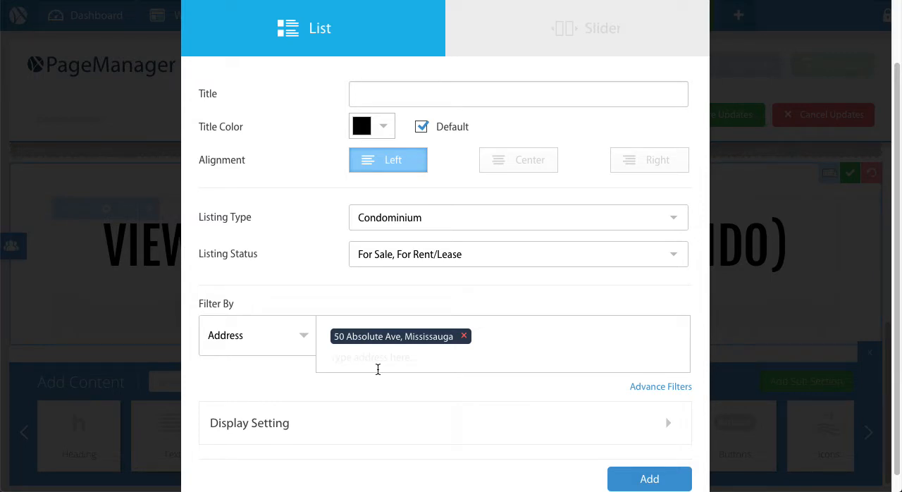
Add the second condo building's street address on the same avenue to the listings filter.
type("60 absolute")
left_click(424, 390)
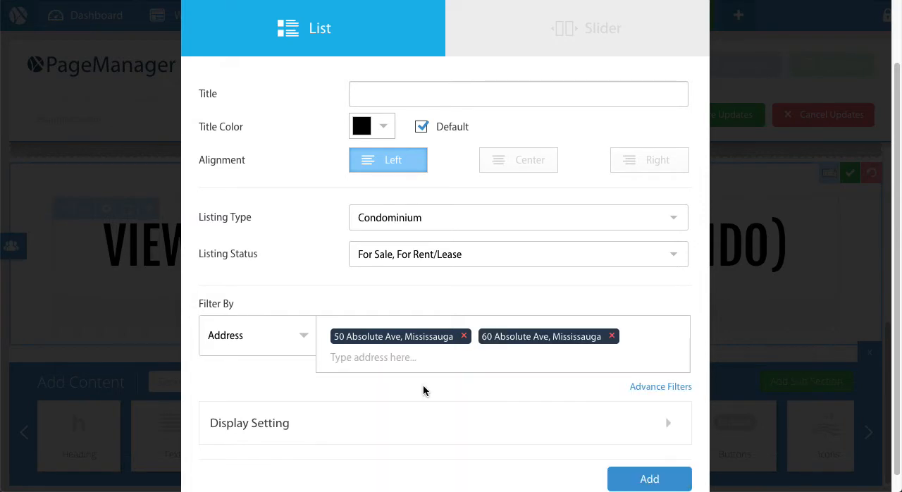
In the widget's display settings, set the default view to Detail and the default view per page to ALL.
scroll(453, 356, "down", 1)
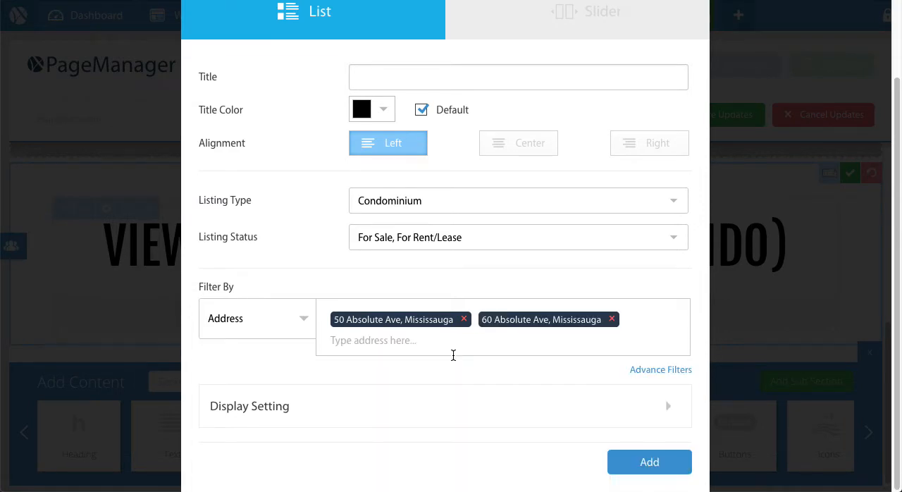
left_click(277, 406)
scroll(306, 347, "down", 5)
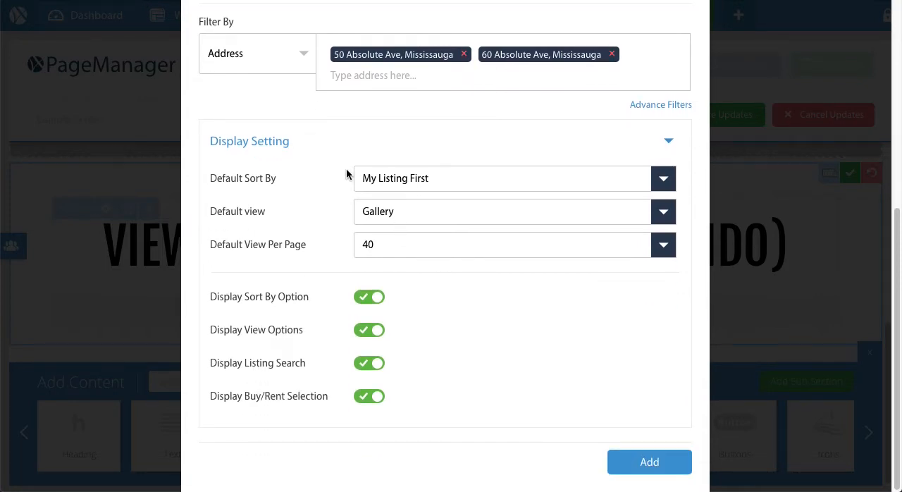
left_click(376, 210)
left_click(381, 250)
left_click(408, 253)
scroll(398, 352, "down", 2)
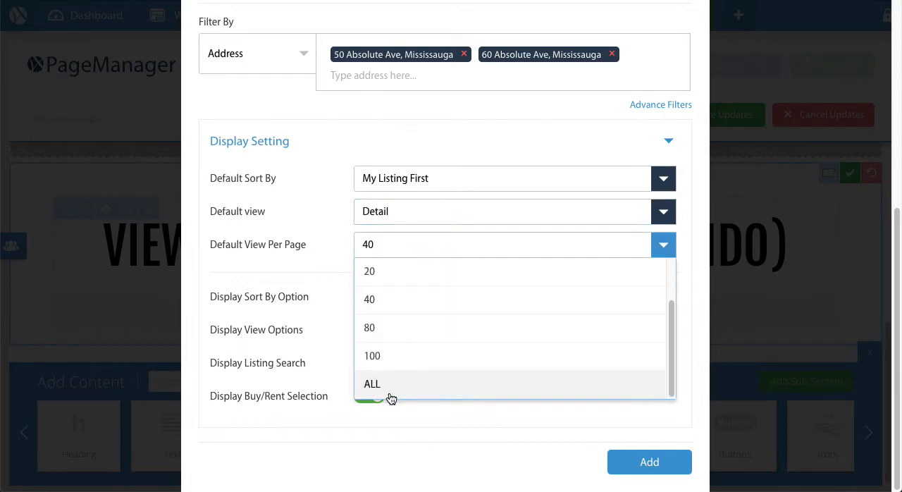
left_click(390, 392)
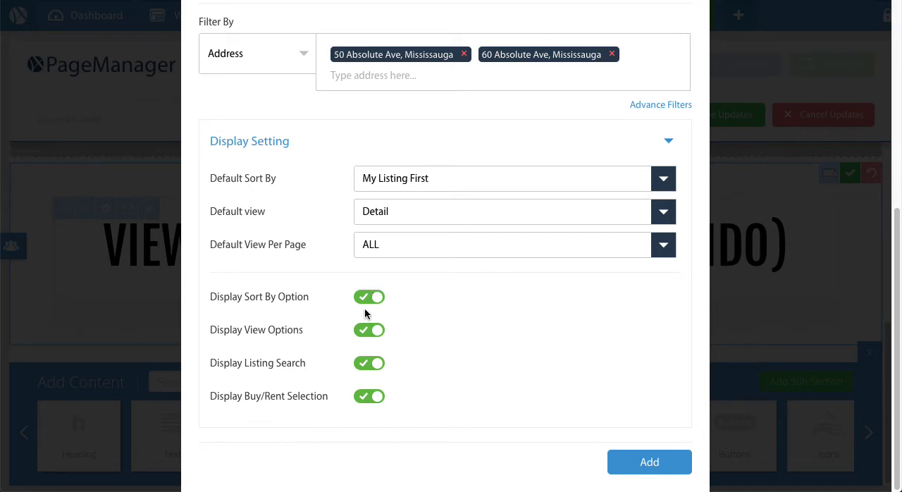
Turn off Display Listing Search and Display Buy/Rent Selection, keeping Detail as the default view.
left_click(374, 364)
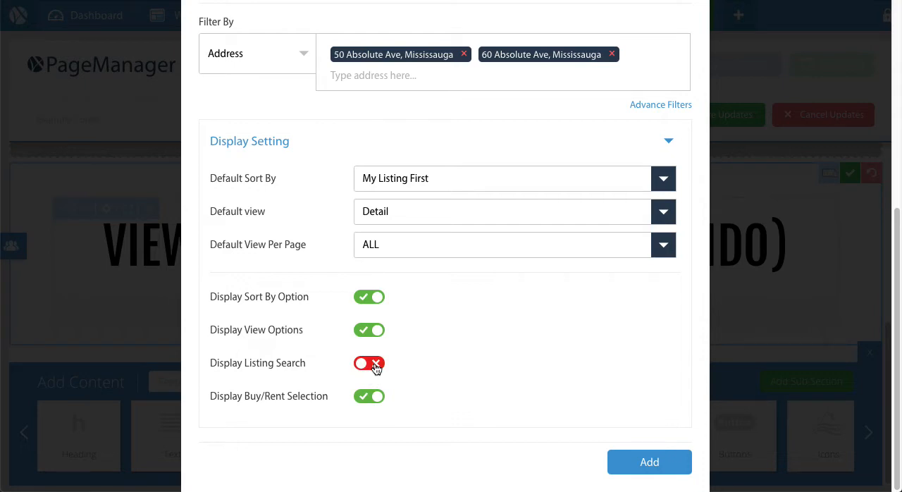
left_click(378, 399)
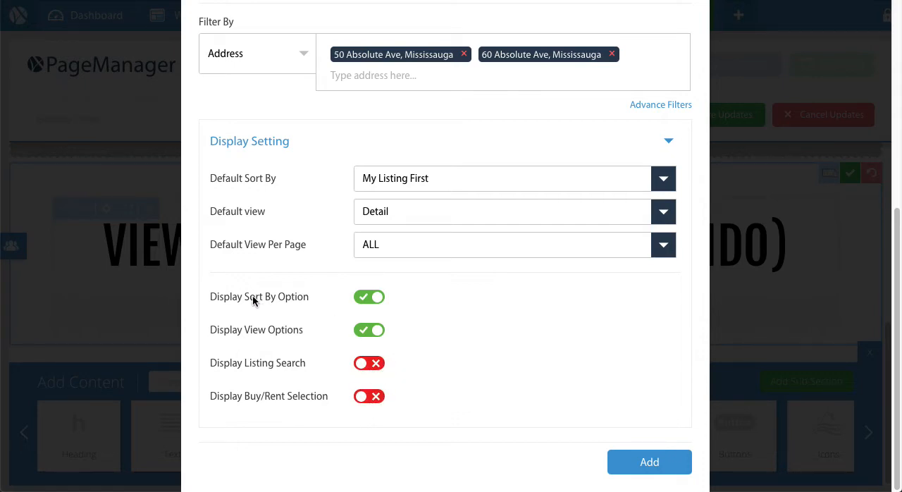
left_click_drag(249, 297, 290, 297)
left_click(289, 297)
left_click_drag(222, 330, 282, 331)
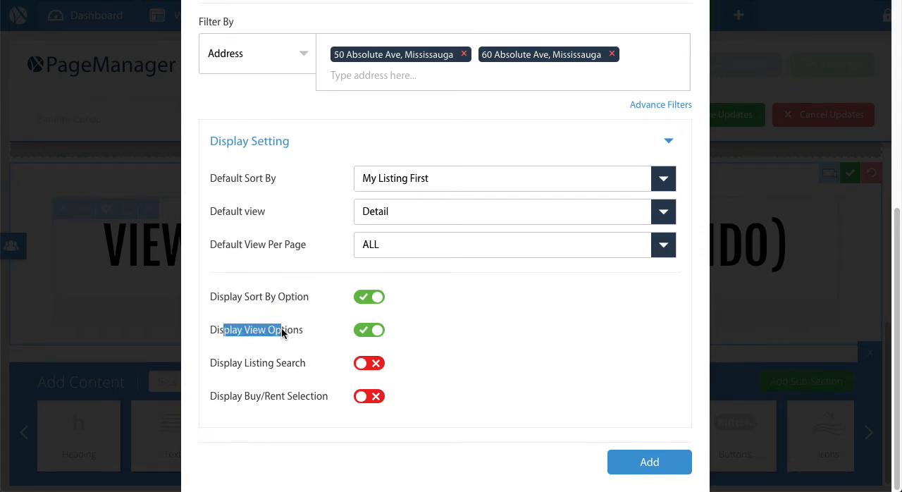
left_click(432, 224)
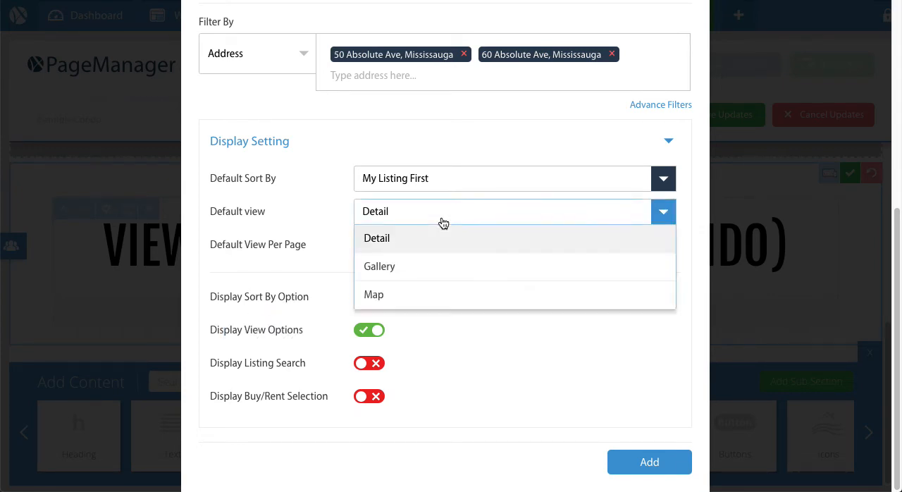
left_click(411, 239)
Add the configured listings widget to the section and save the Example Condo page updates.
left_click(641, 463)
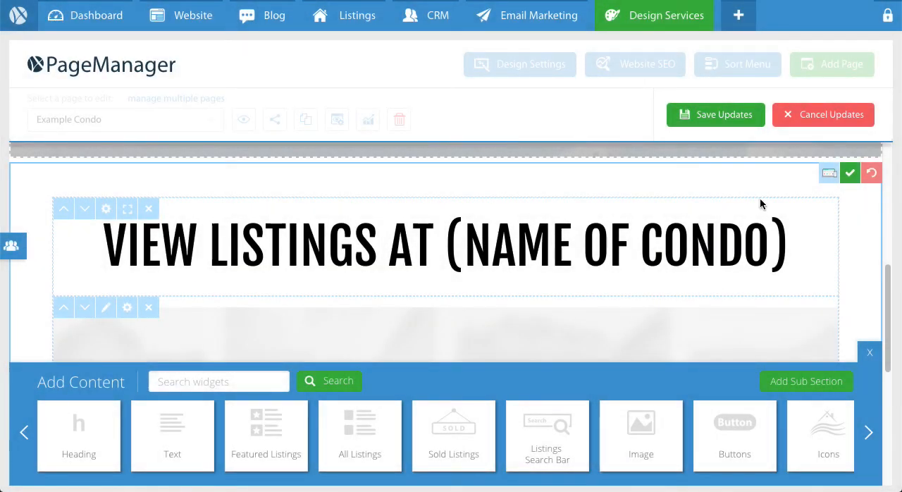
left_click(718, 118)
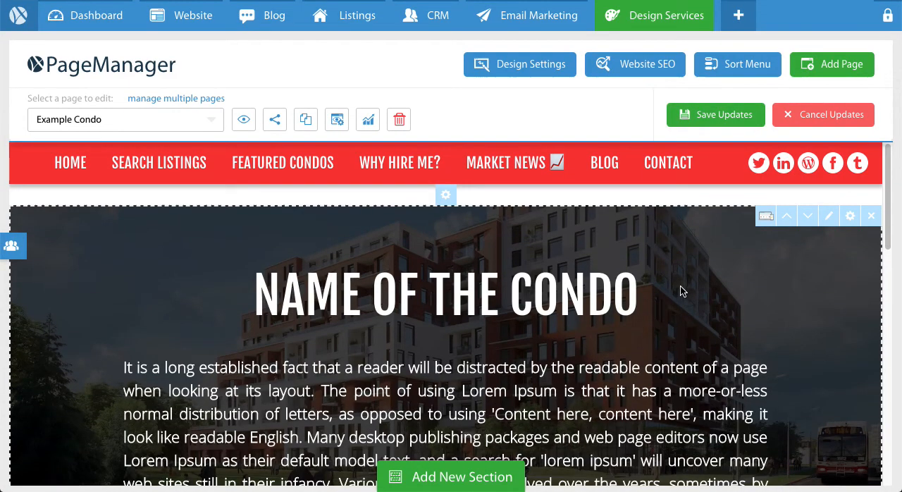
scroll(681, 291, "down", 10)
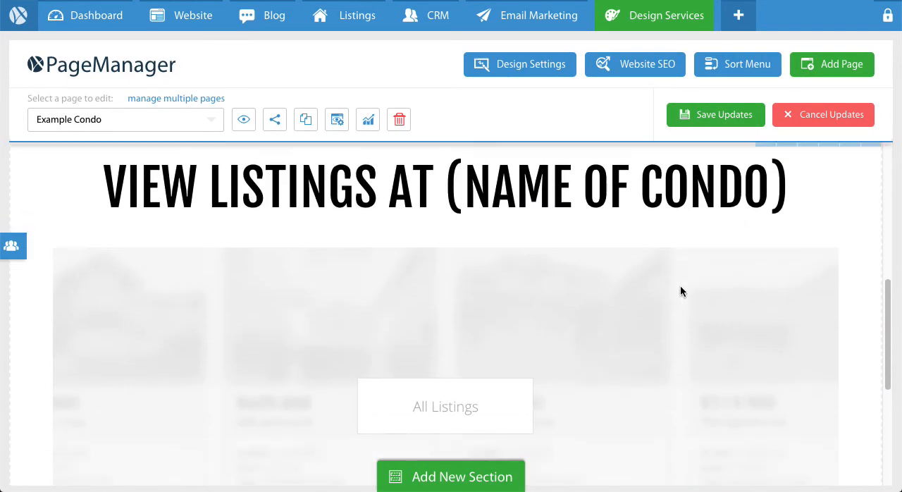
scroll(680, 291, "up", 5)
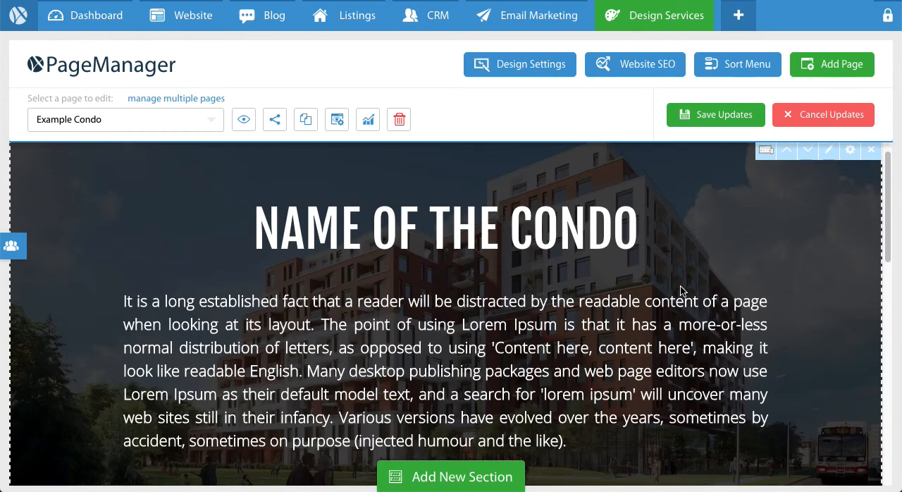
scroll(681, 290, "up", 1)
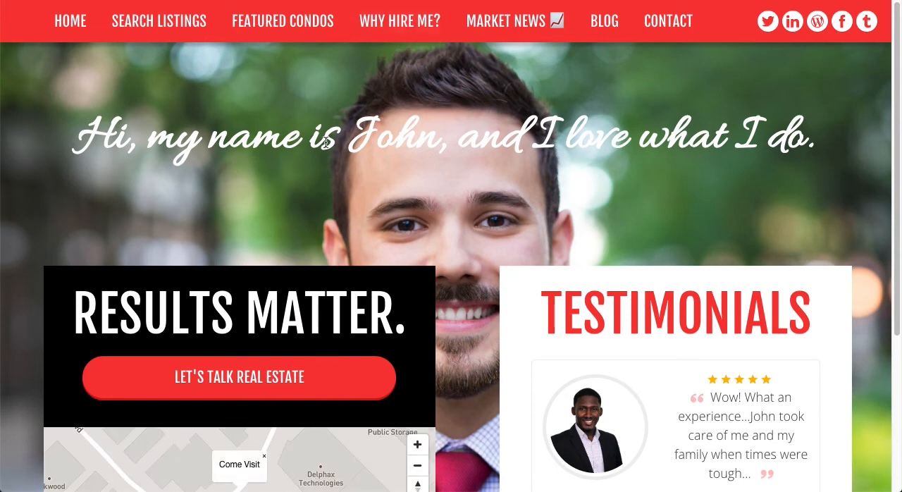
On the live website, open Example Condo under Featured Condos and review the condo name heading and description.
mouse_move(242, 22)
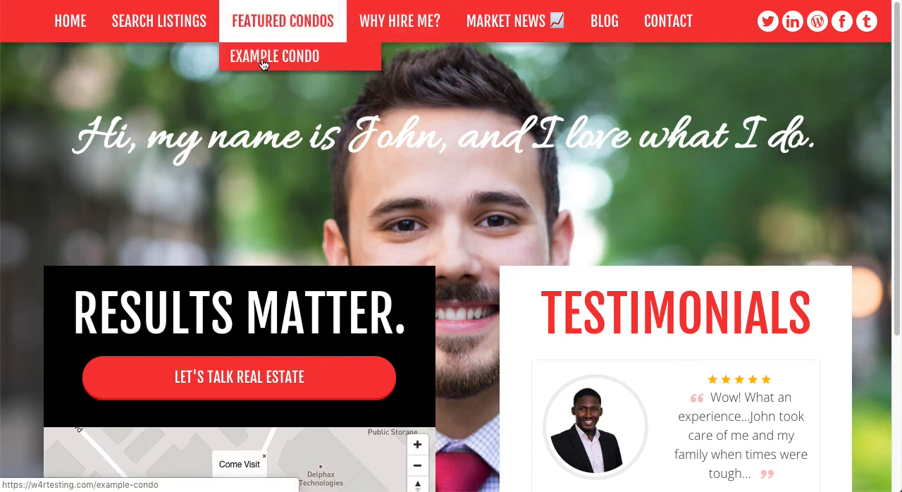
left_click(295, 62)
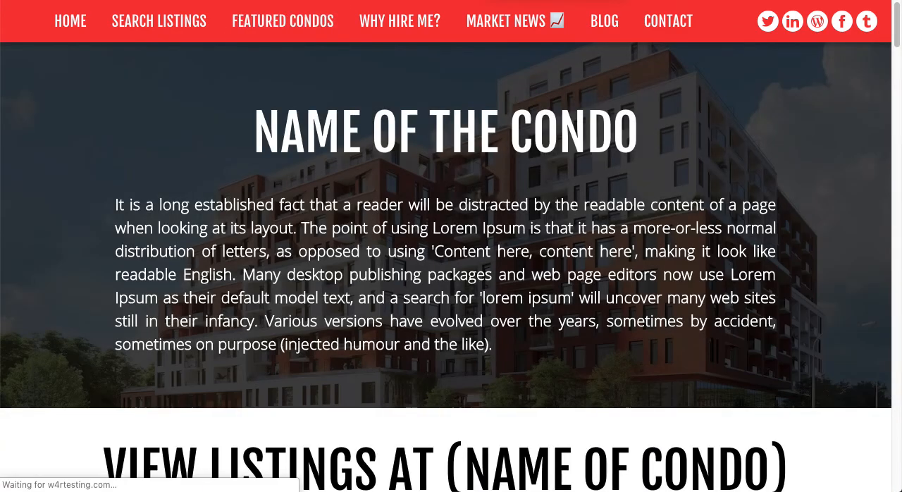
scroll(535, 191, "down", 1)
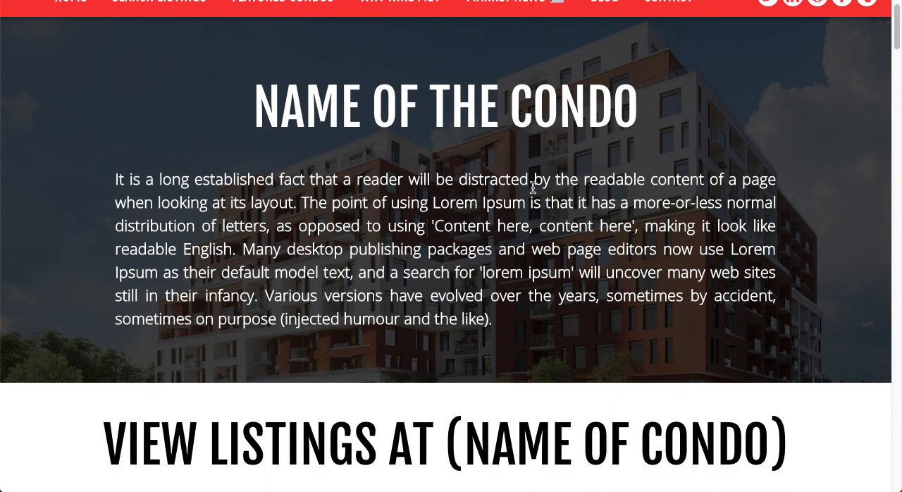
scroll(535, 189, "up", 2)
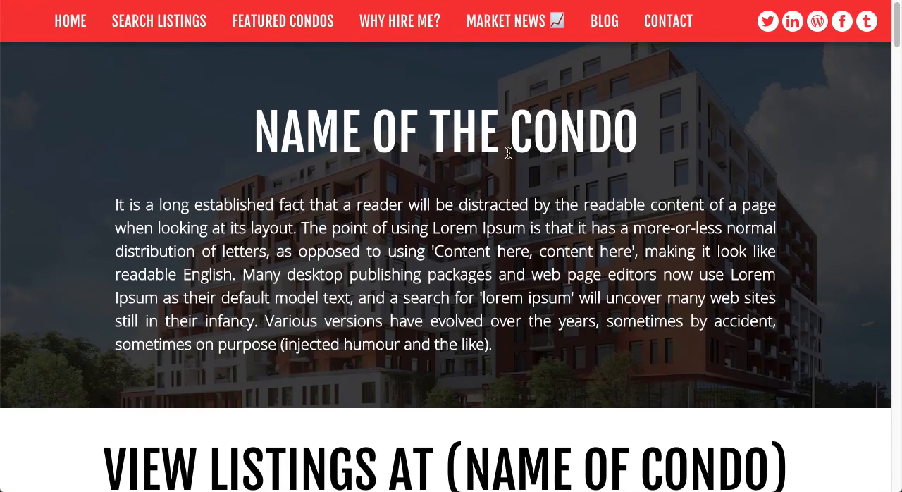
left_click_drag(303, 131, 480, 124)
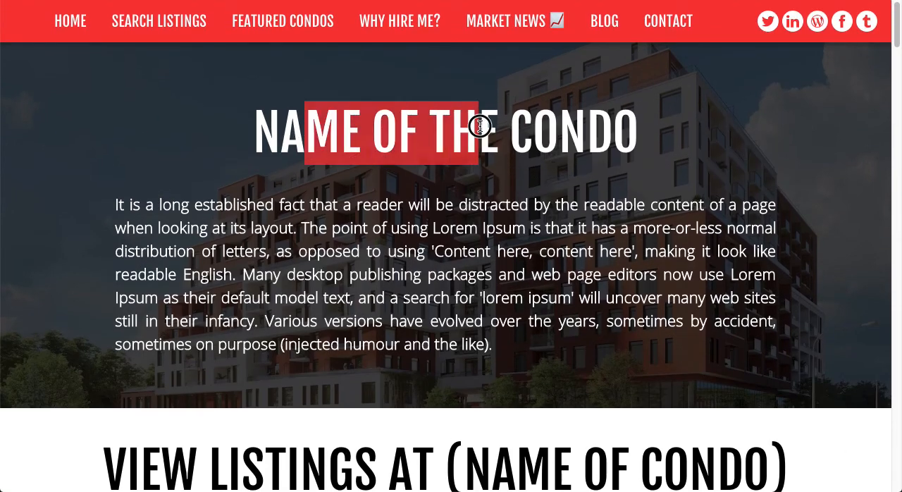
left_click_drag(323, 206, 438, 328)
left_click(438, 328)
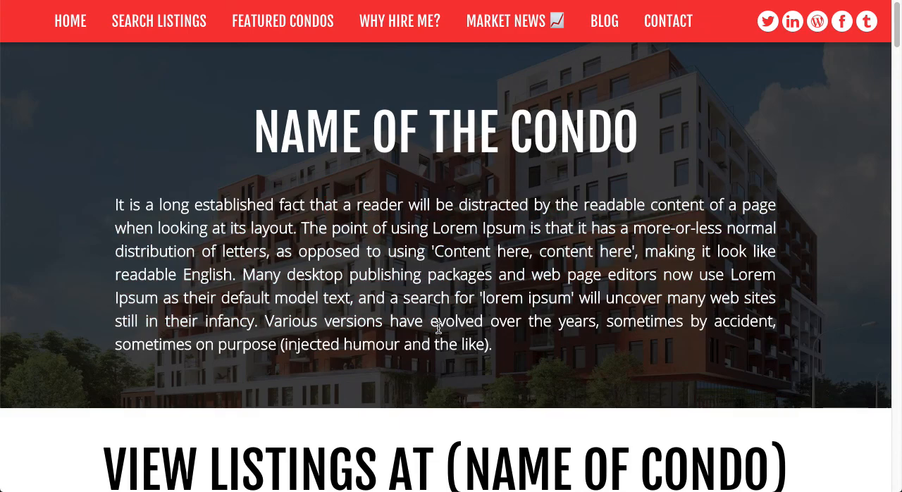
Browse the condo listings on the live page and sort them by Price (Lowest to Highest).
scroll(438, 326, "down", 6)
scroll(438, 331, "down", 13)
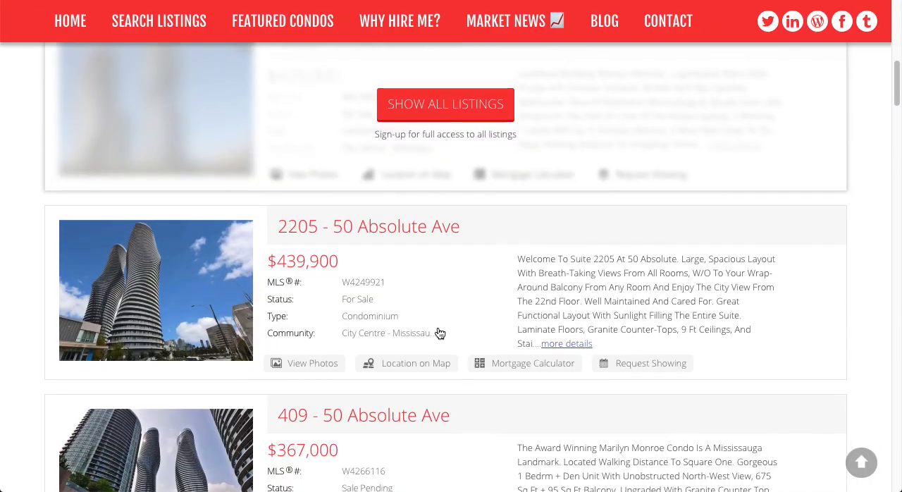
scroll(440, 333, "down", 3)
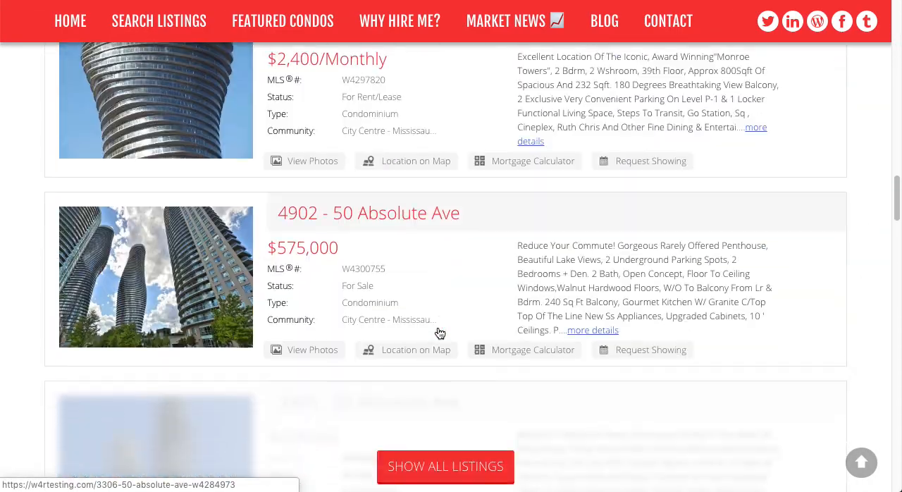
scroll(440, 333, "up", 20)
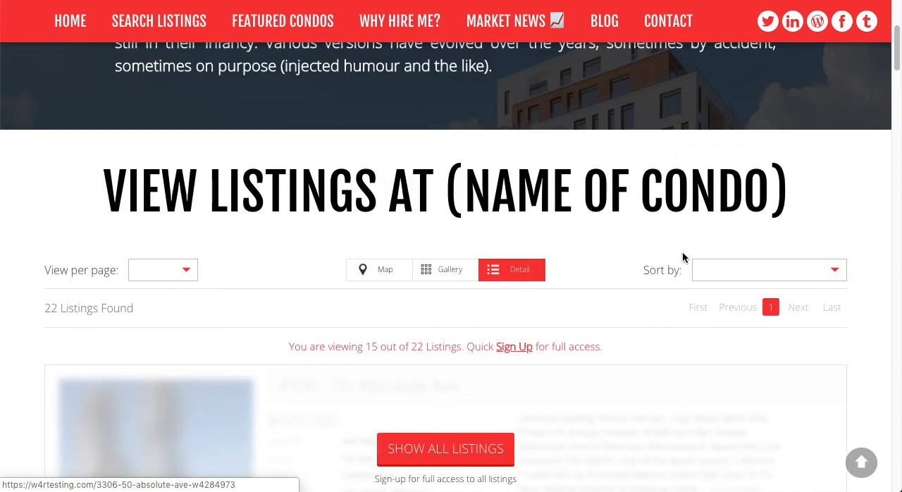
left_click(709, 268)
left_click(728, 350)
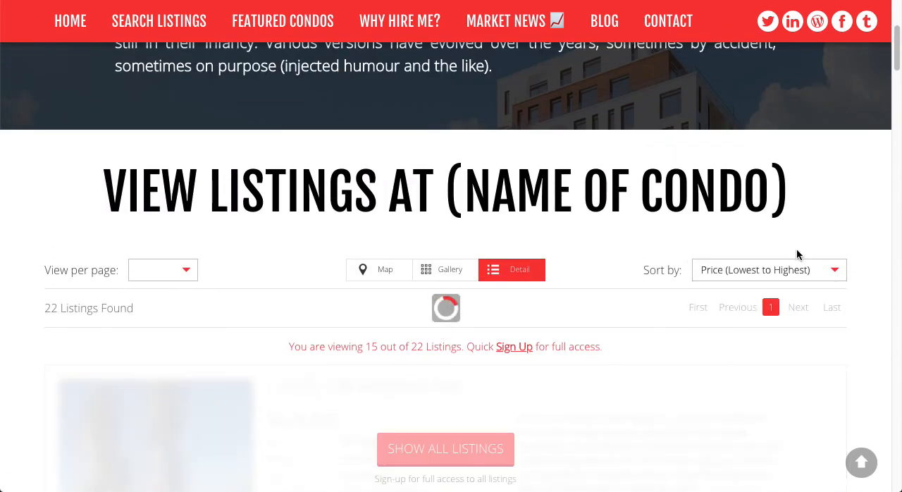
scroll(817, 227, "down", 8)
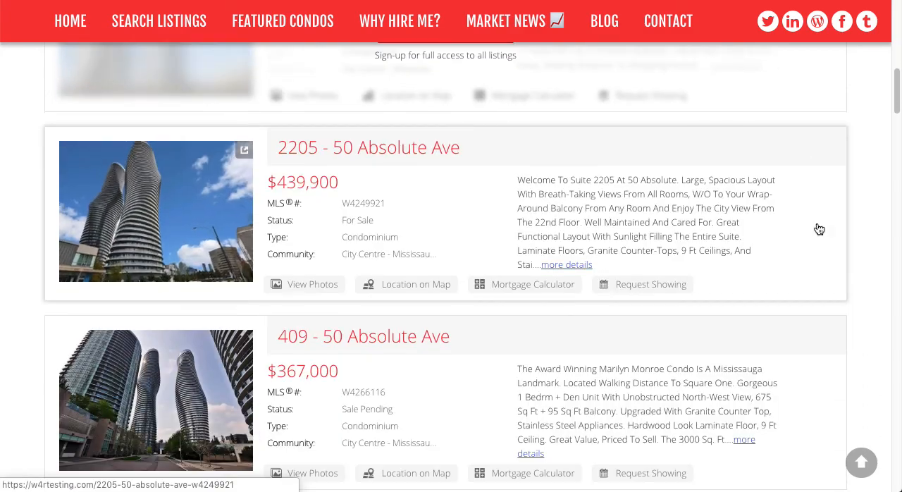
scroll(817, 227, "down", 9)
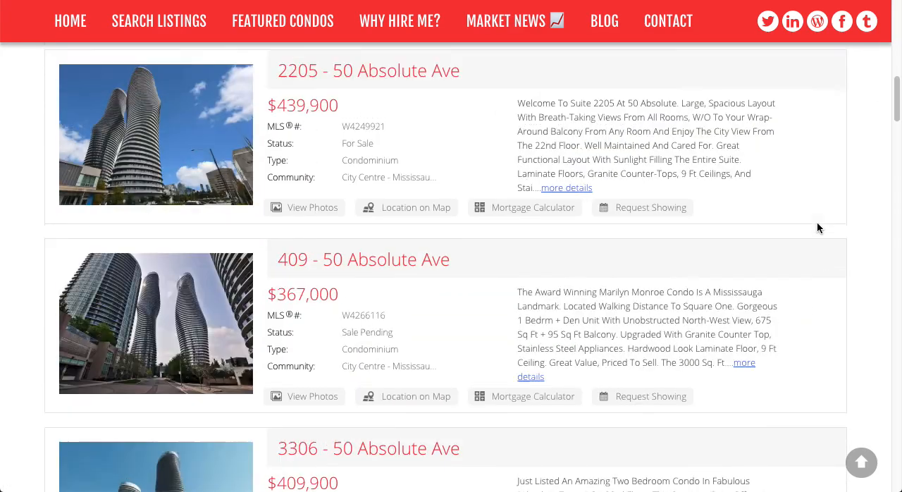
scroll(817, 223, "up", 10)
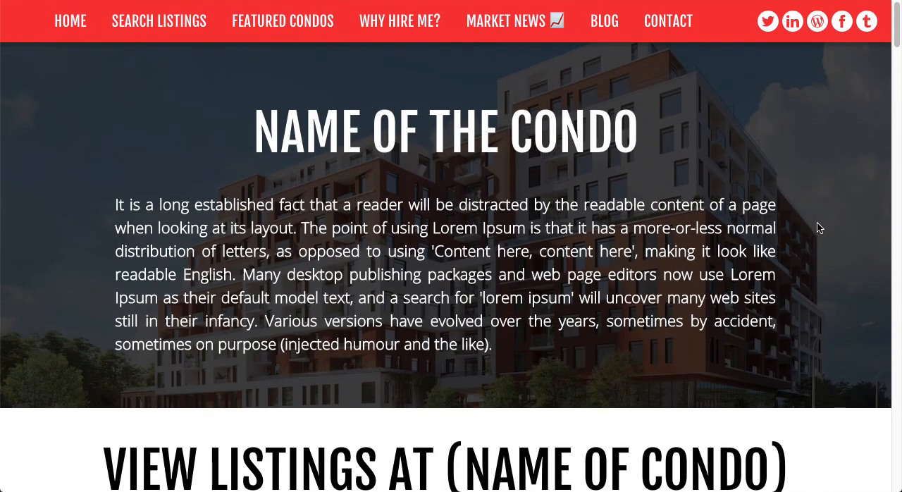